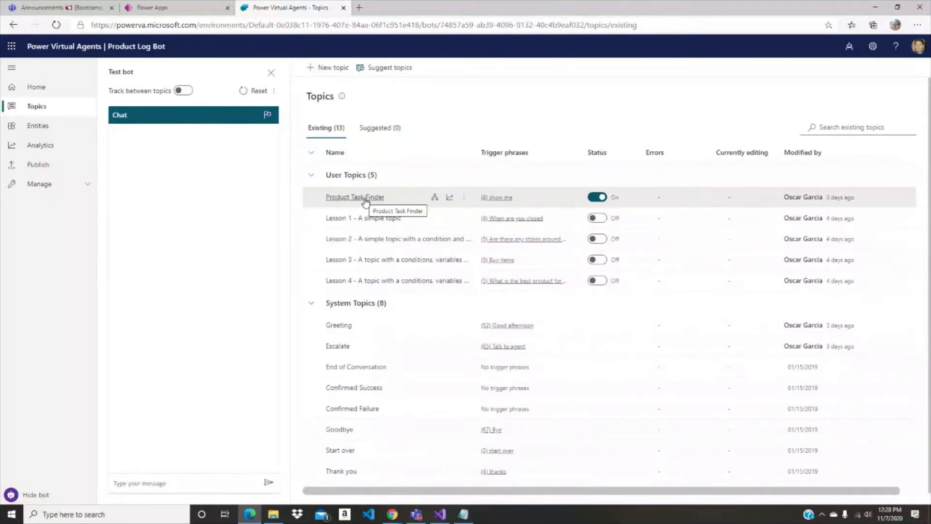
Step: Open the Product Task Finder topic's setup and review its trigger phrases
click(464, 197)
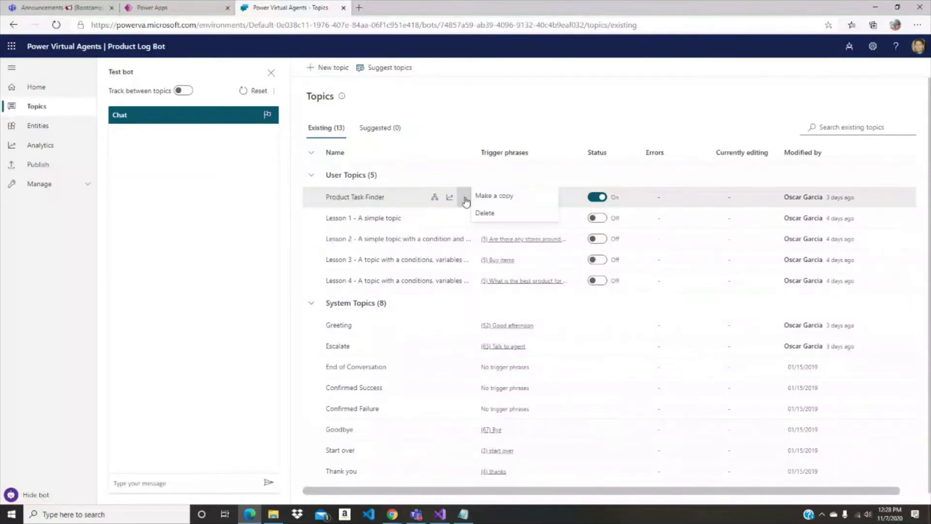
click(405, 204)
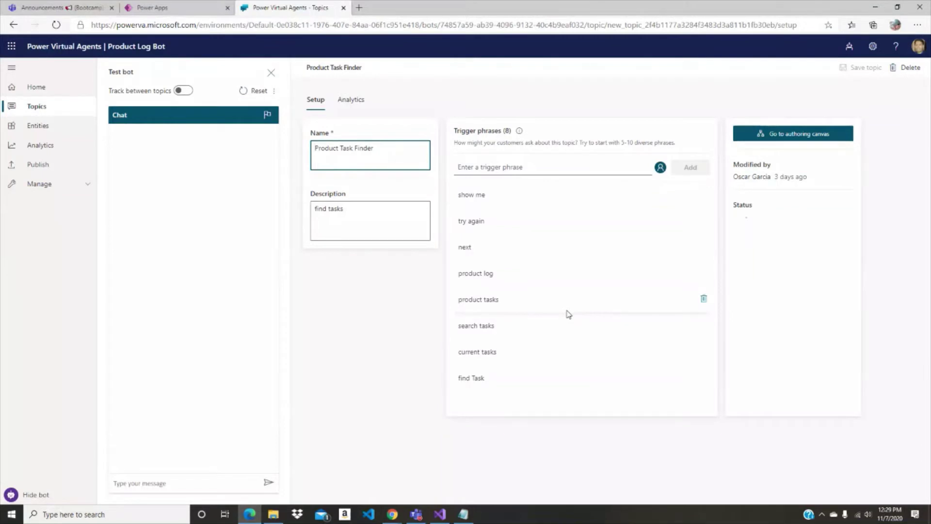
Step: Review the bot's entities, including the list items and synonyms of the custom Area entity
click(51, 127)
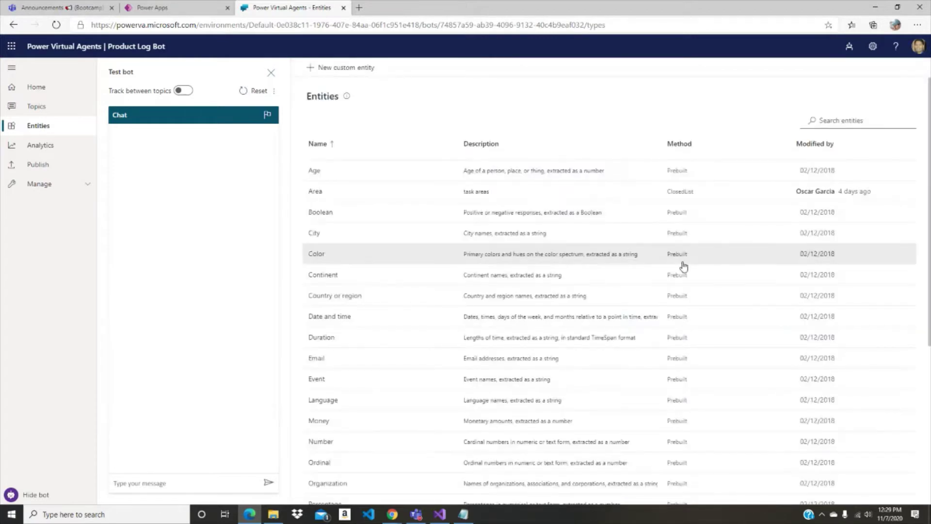
click(318, 194)
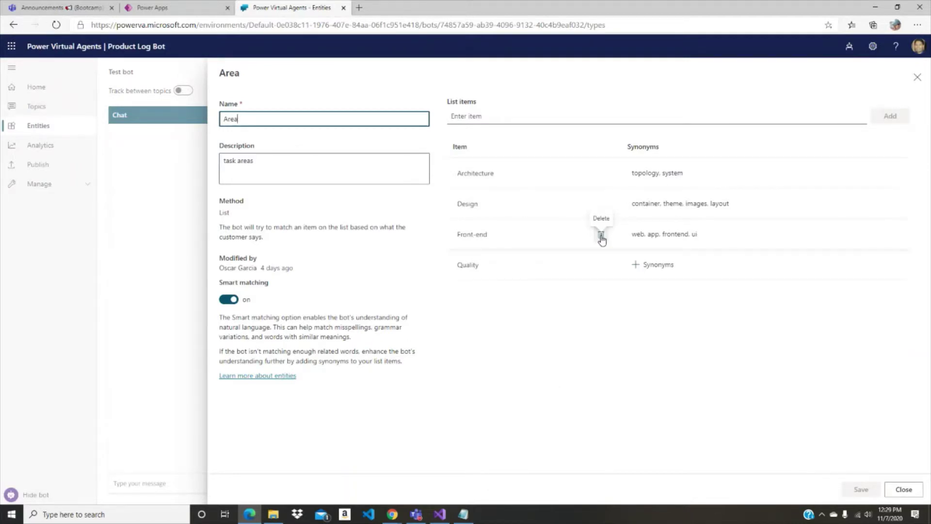
click(915, 78)
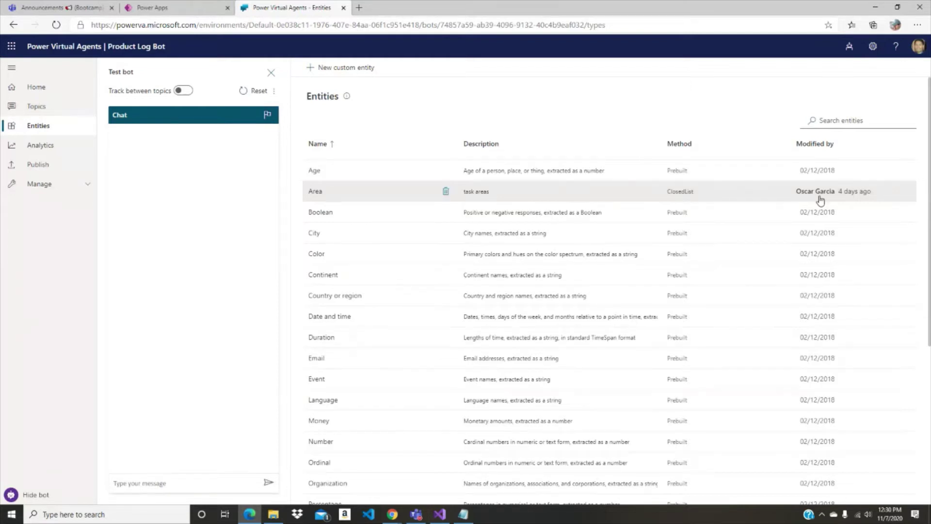
scroll(820, 199, down, 5)
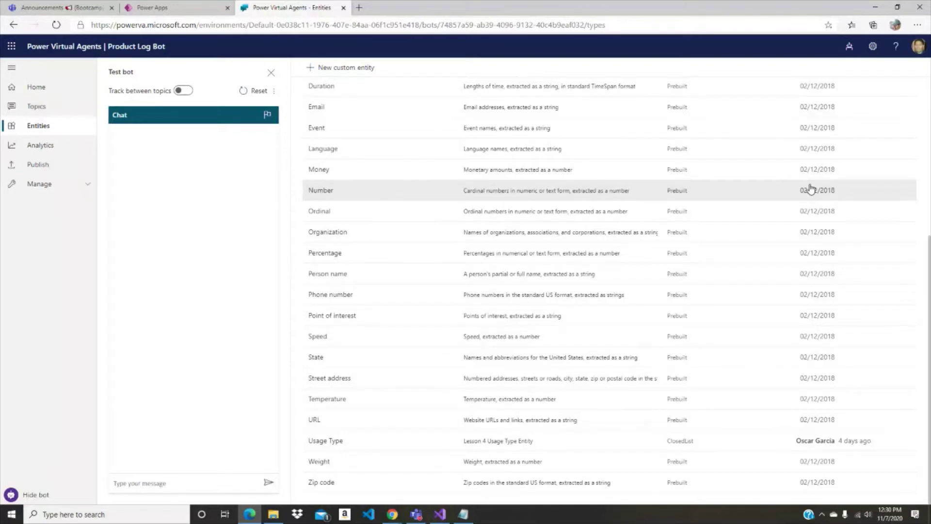
scroll(811, 189, up, 5)
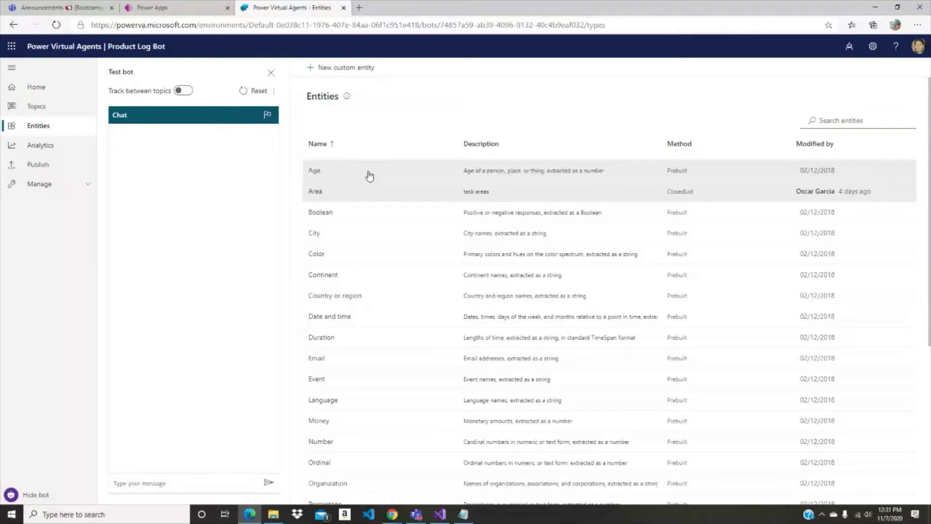
Step: Examine the Product Task Finder topic's conversation flow on the authoring canvas, from trigger phrases through the botFindTasks action to the final messages
click(9, 108)
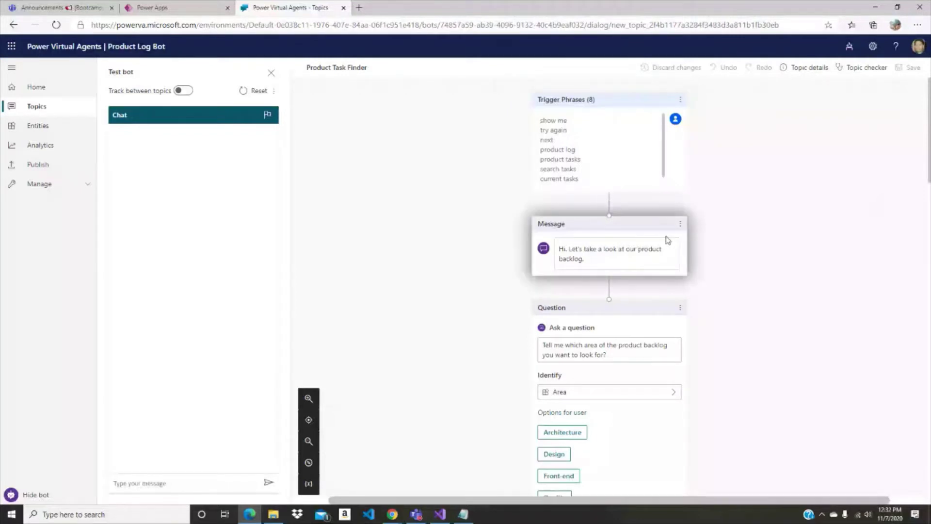
scroll(667, 240, down, 4)
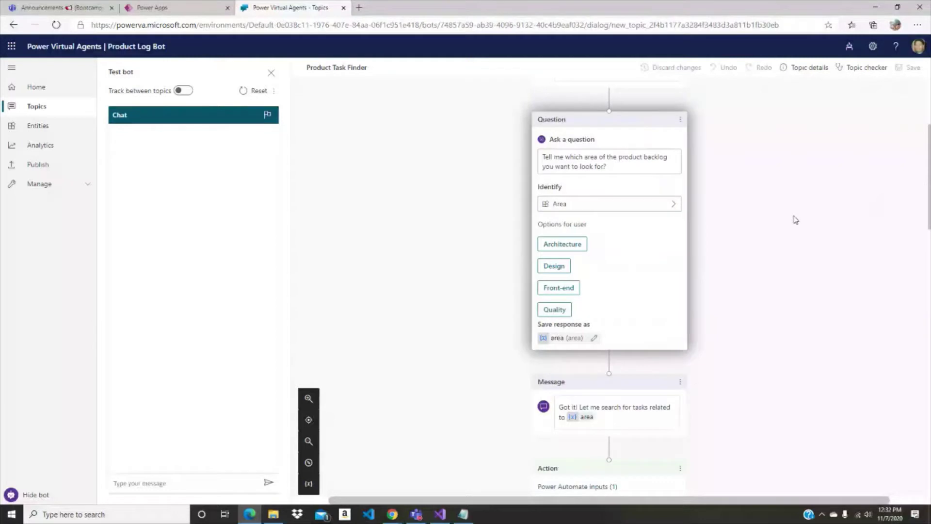
scroll(796, 220, down, 5)
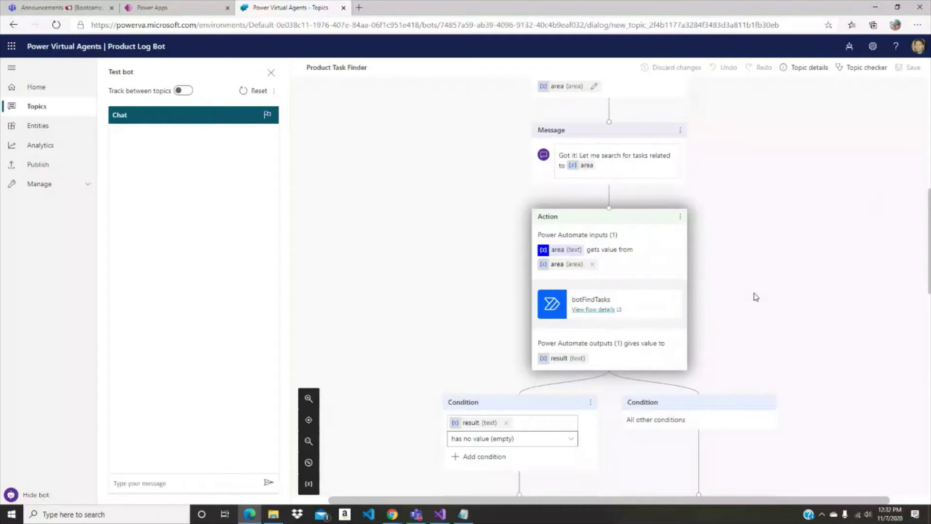
scroll(755, 297, down, 4)
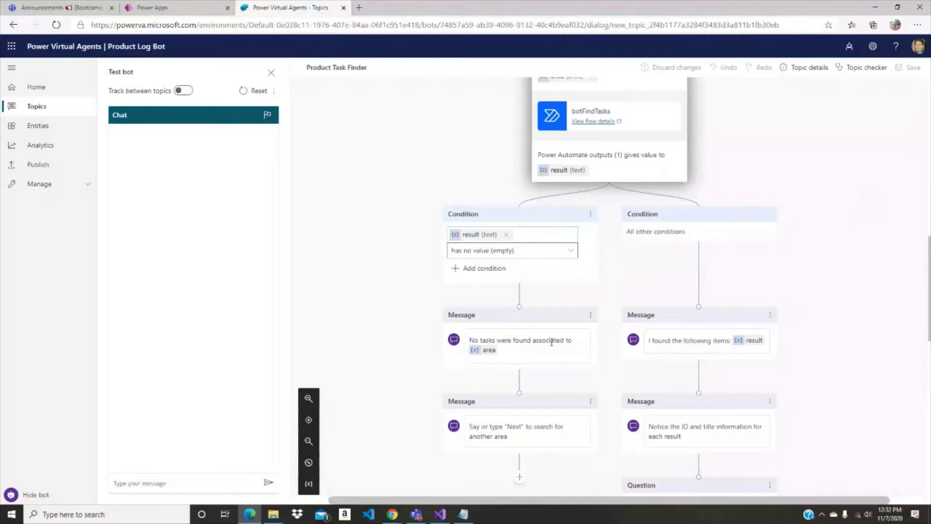
scroll(819, 257, down, 2)
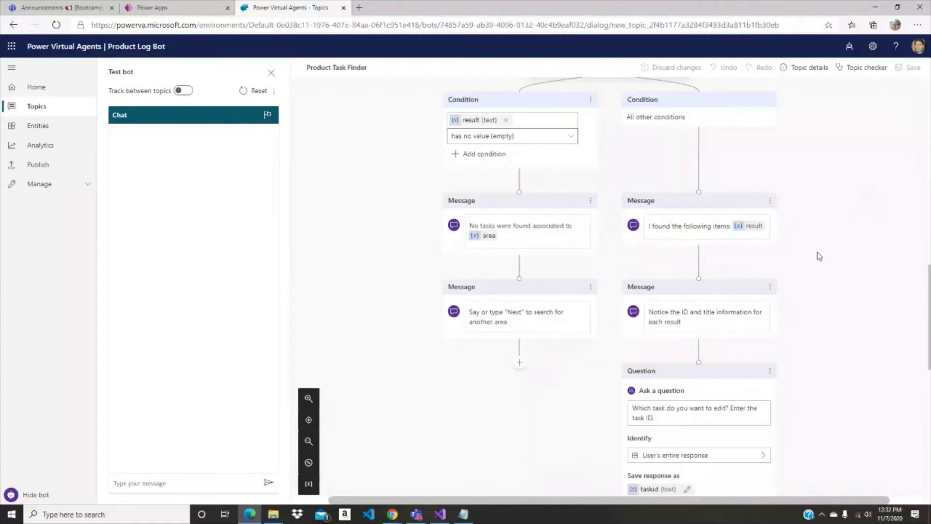
scroll(819, 257, down, 1)
scroll(805, 248, up, 1)
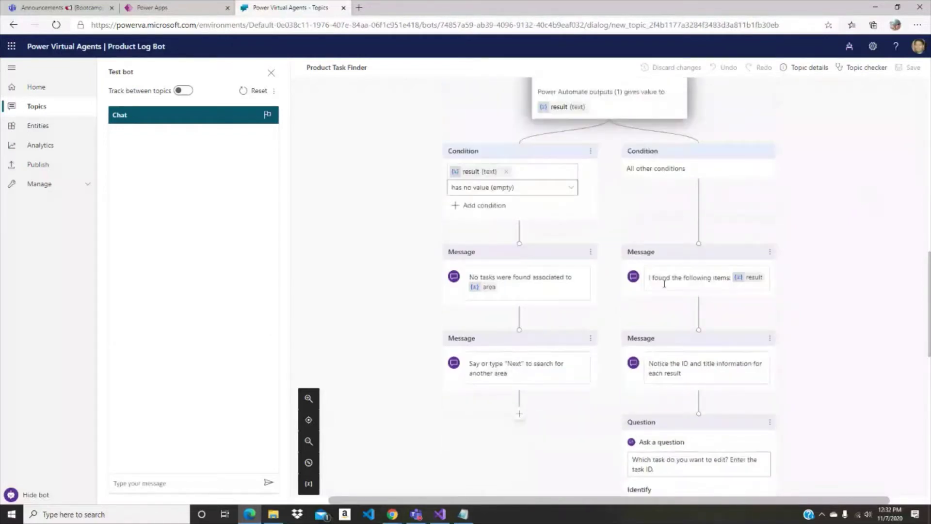
scroll(777, 291, down, 2)
scroll(786, 190, down, 2)
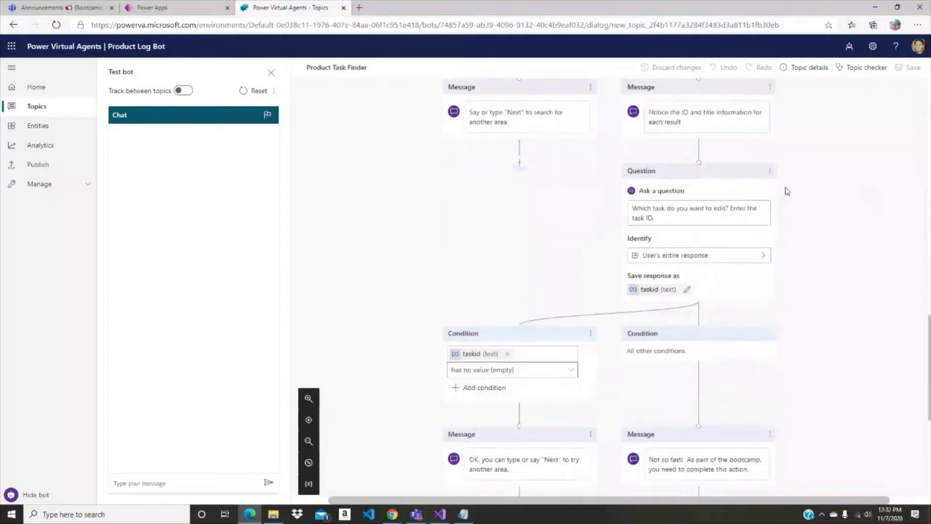
scroll(807, 203, down, 1)
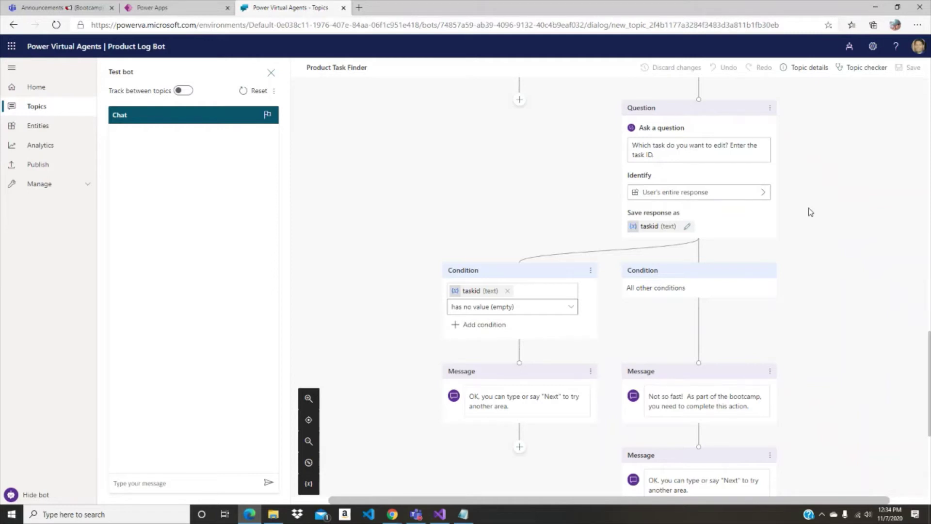
scroll(813, 231, up, 5)
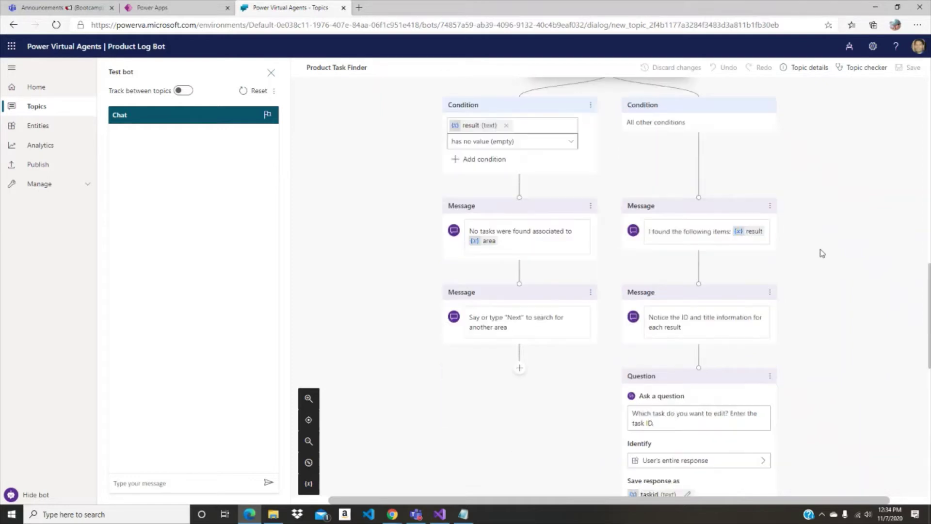
scroll(822, 254, up, 5)
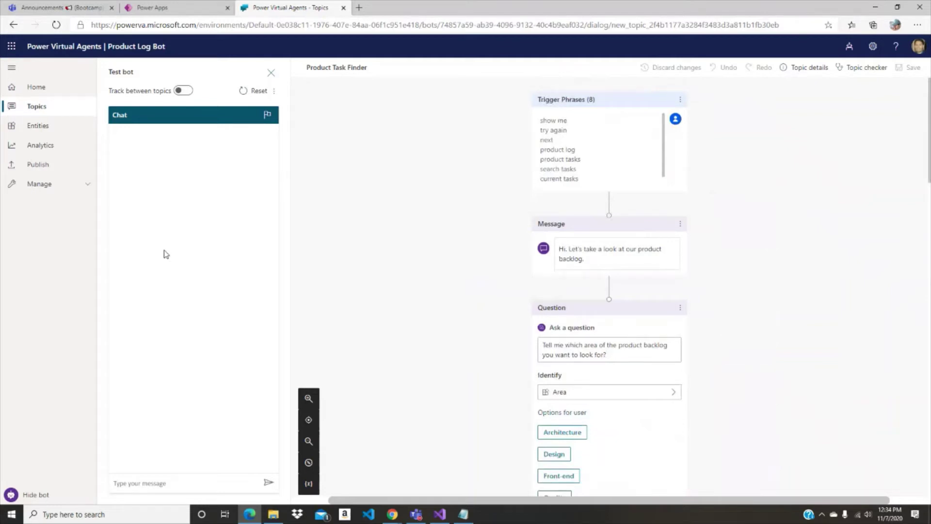
Step: Test the bot with the message "find task", choose the Design area and answer with task ID 4
click(164, 483)
text(find task)
key(Return)
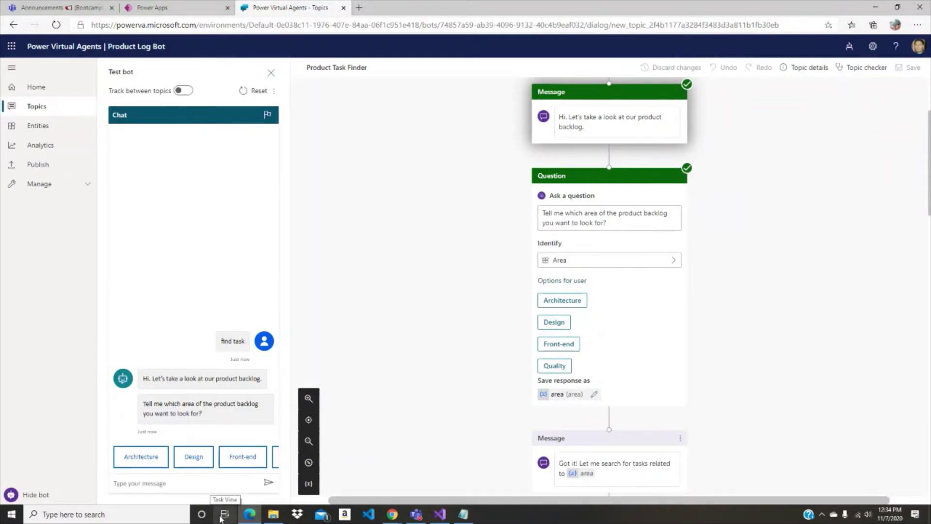
click(194, 457)
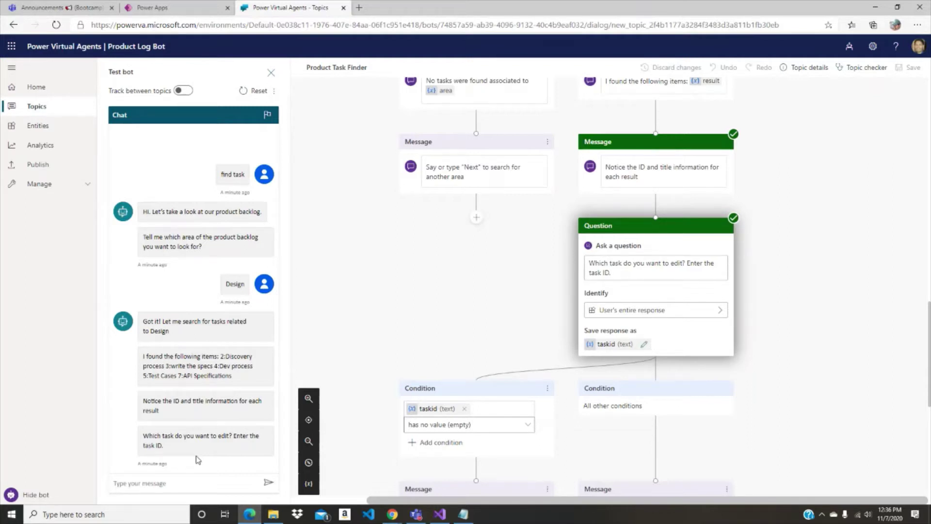
text(4)
key(Return)
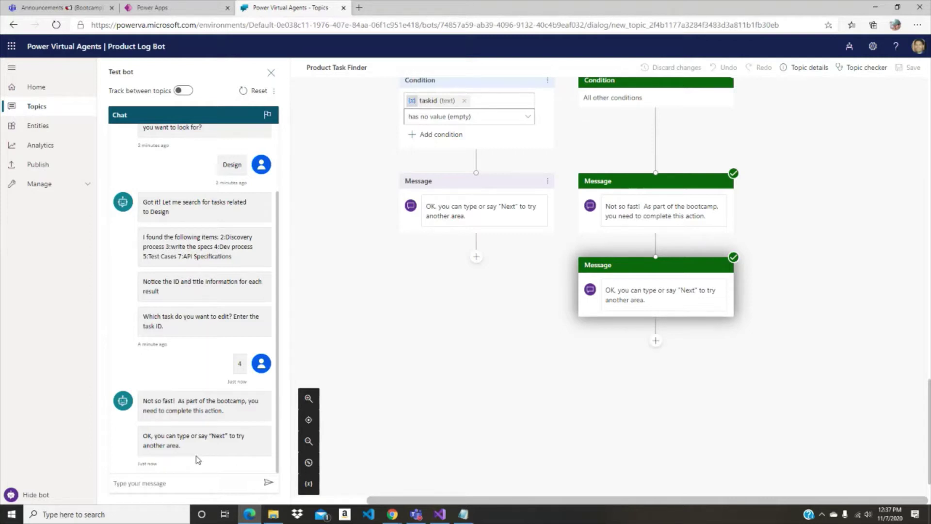
Step: Continue the bot test with "next", choose the Architecture area, answer with task ID 1, and review the executed path on the canvas
text(next)
key(Return)
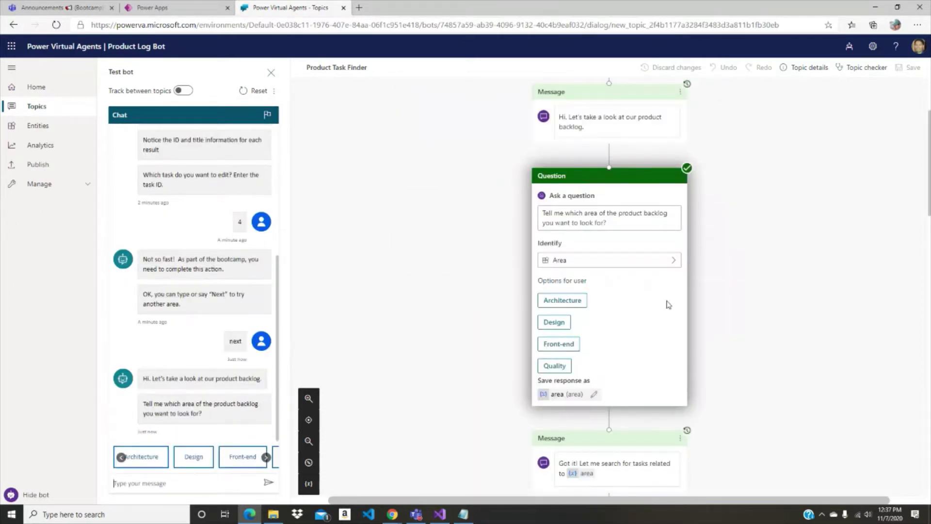
scroll(669, 304, down, 5)
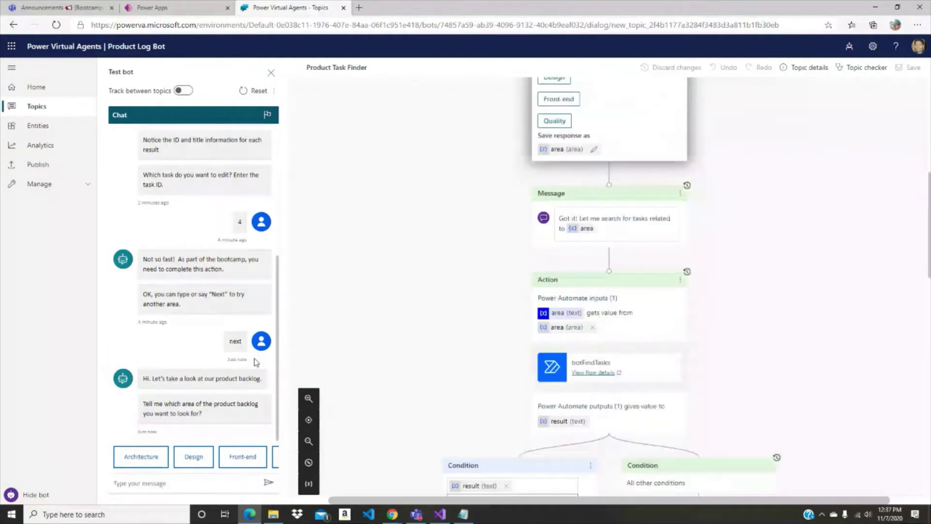
click(140, 458)
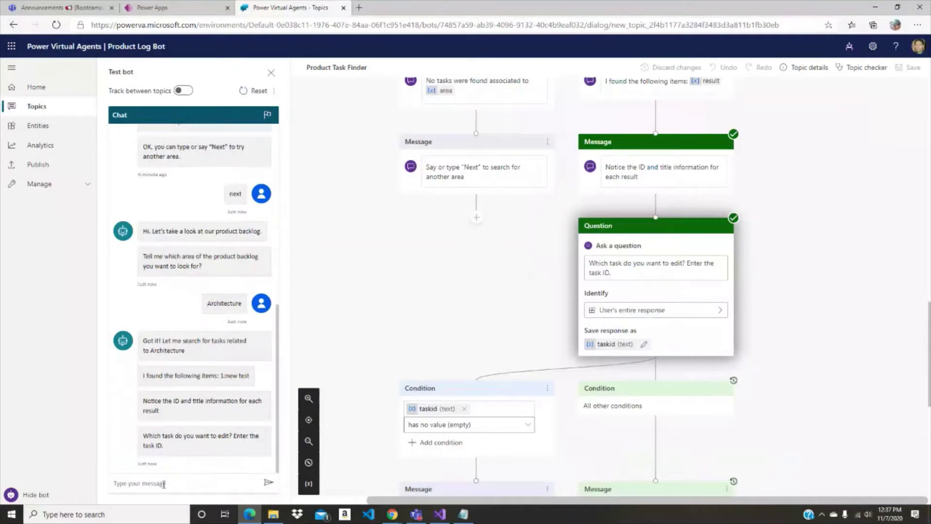
text(1)
key(Return)
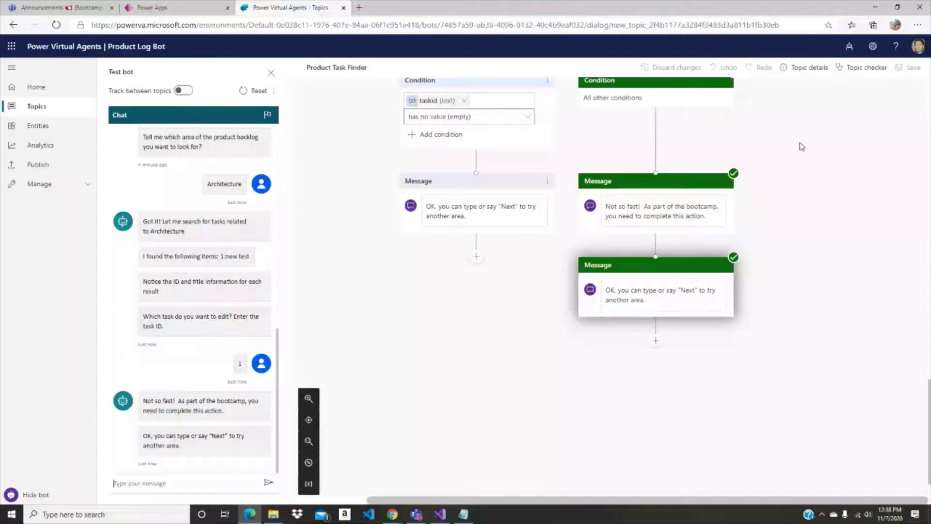
scroll(801, 146, up, 5)
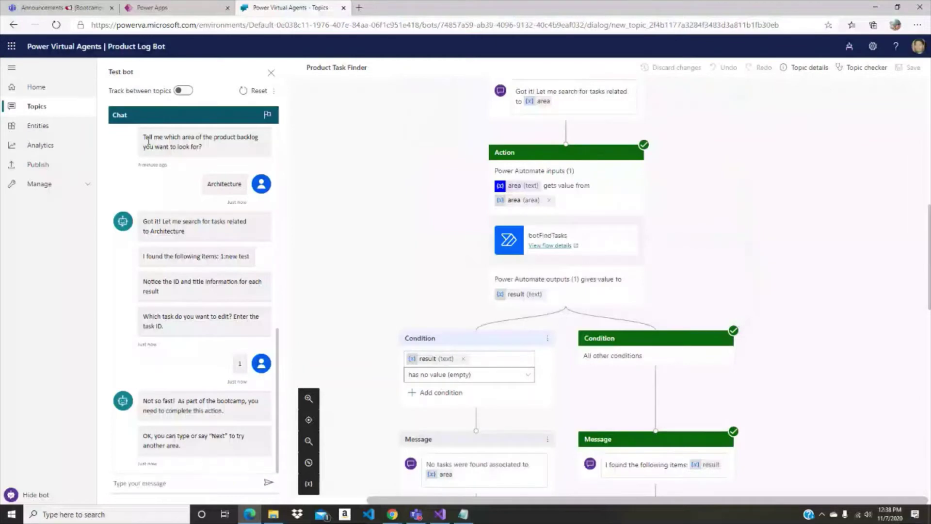
Step: Open the bot's demo website and try it with the messages "Hello", "show me" and "Talk to a person"
click(34, 165)
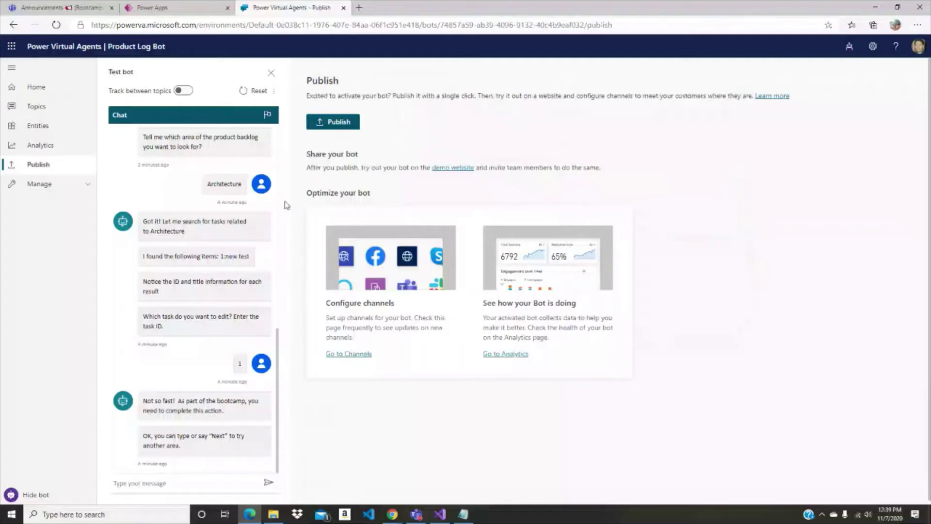
click(452, 167)
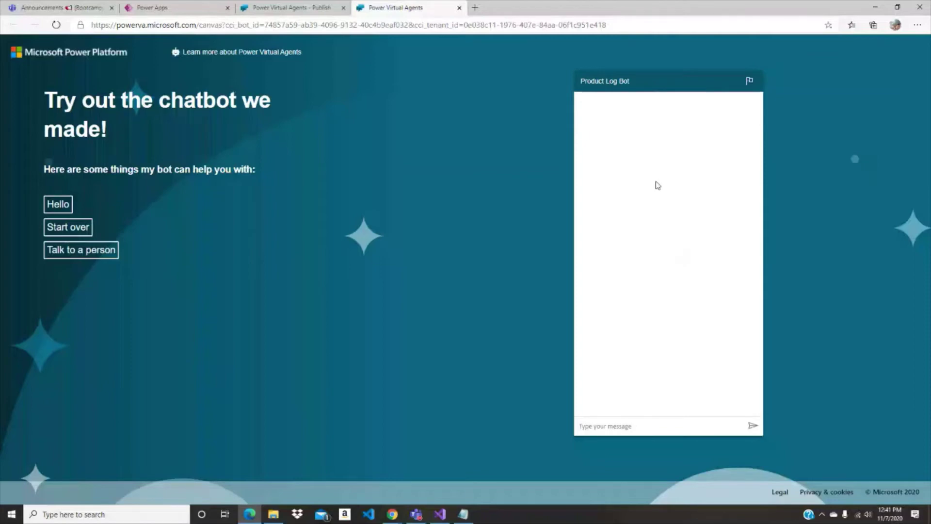
click(58, 204)
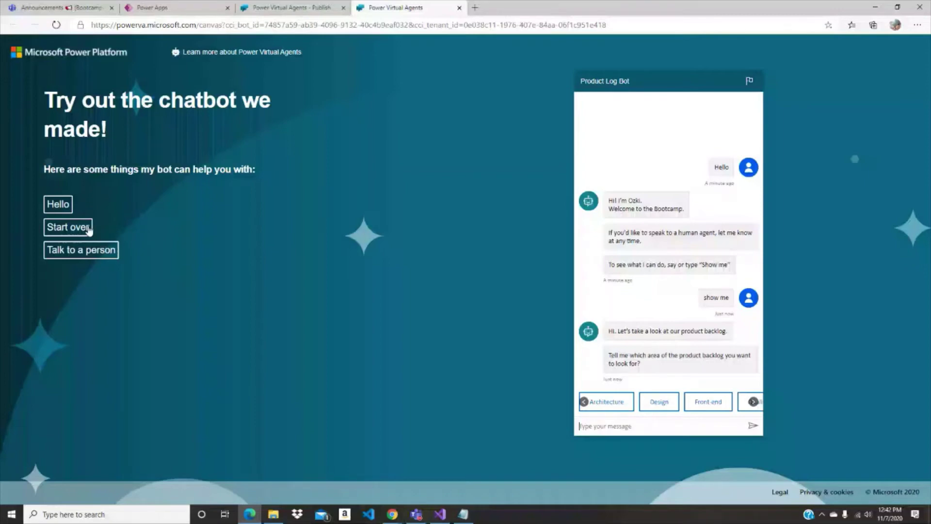
click(81, 249)
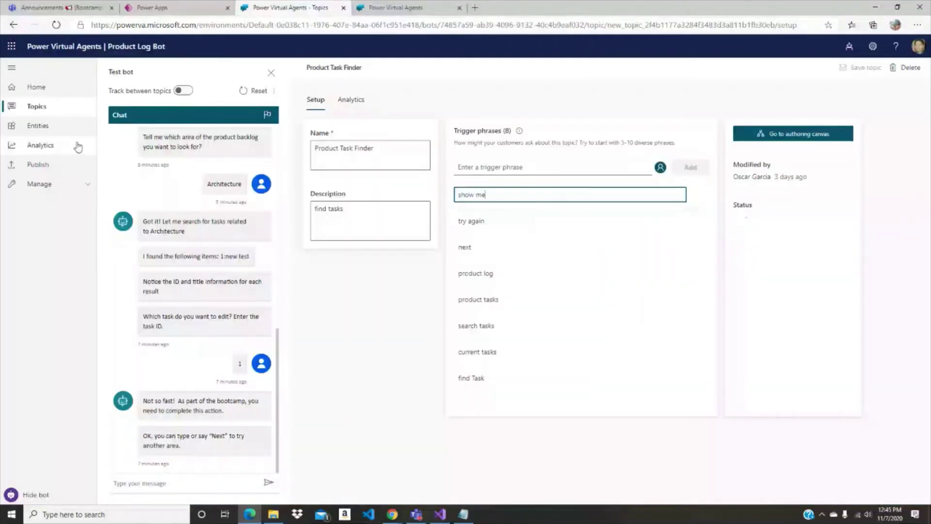
Step: Examine the Escalate system topic's trigger phrases and its two message nodes on the authoring canvas
click(36, 106)
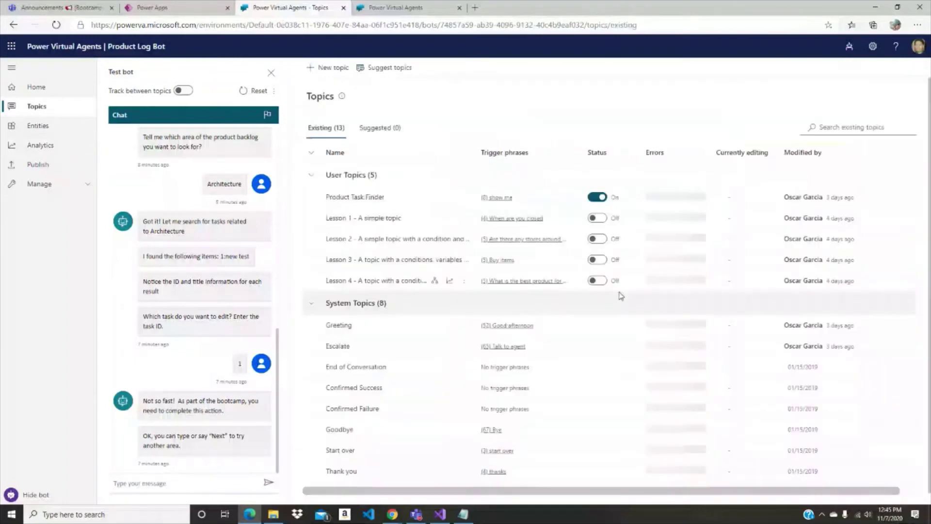
click(599, 346)
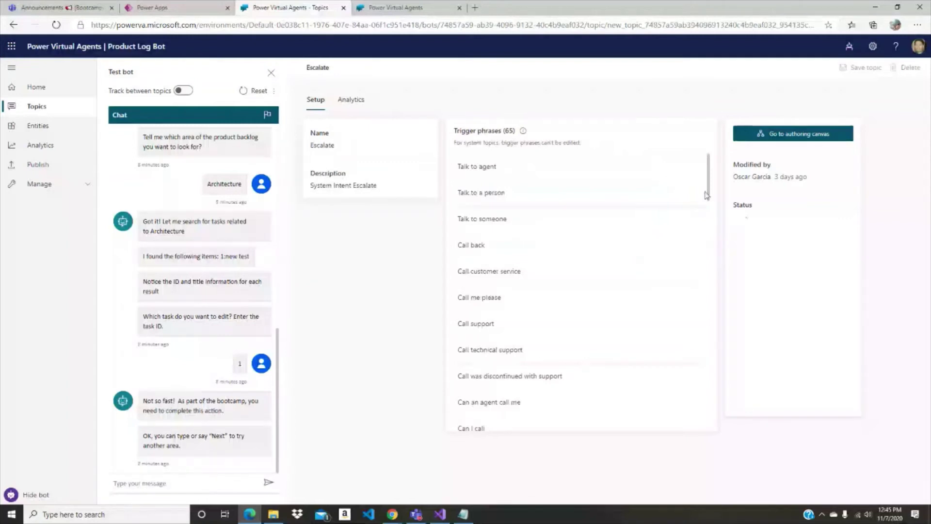
scroll(679, 201, down, 3)
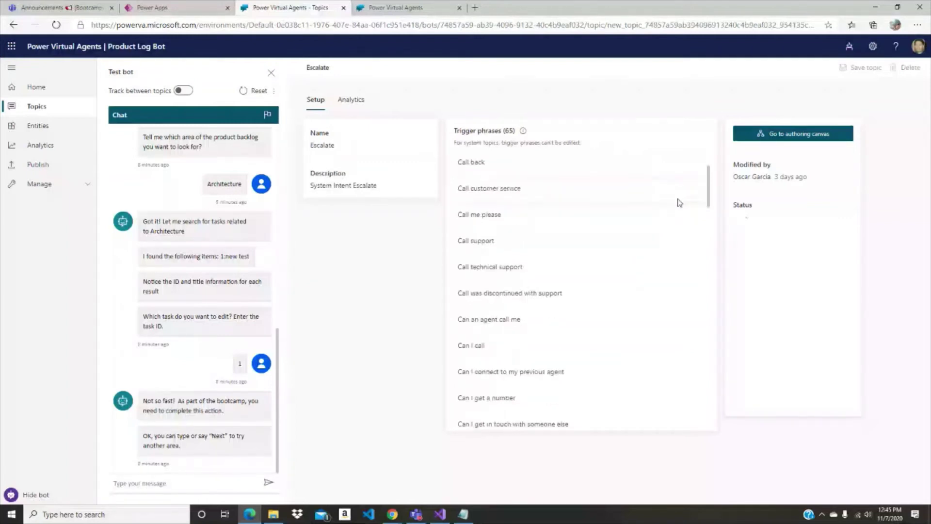
scroll(681, 214, down, 4)
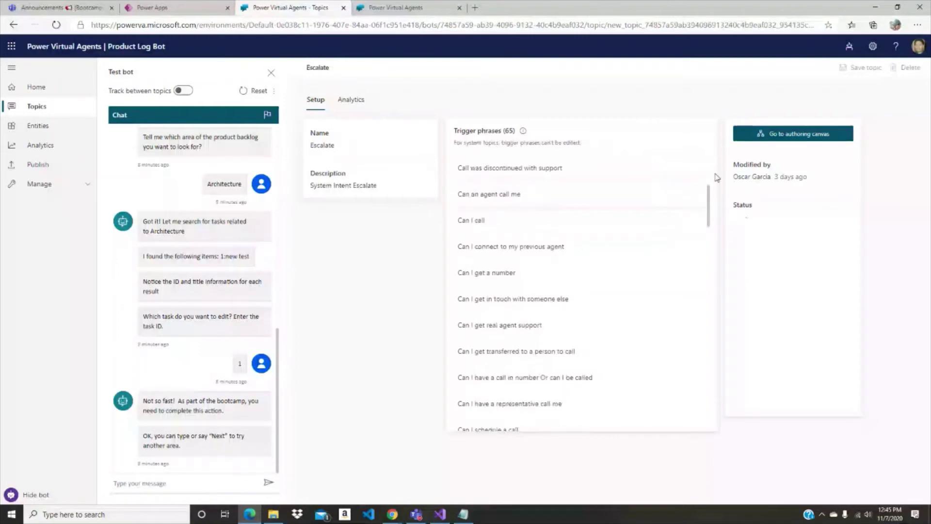
click(788, 140)
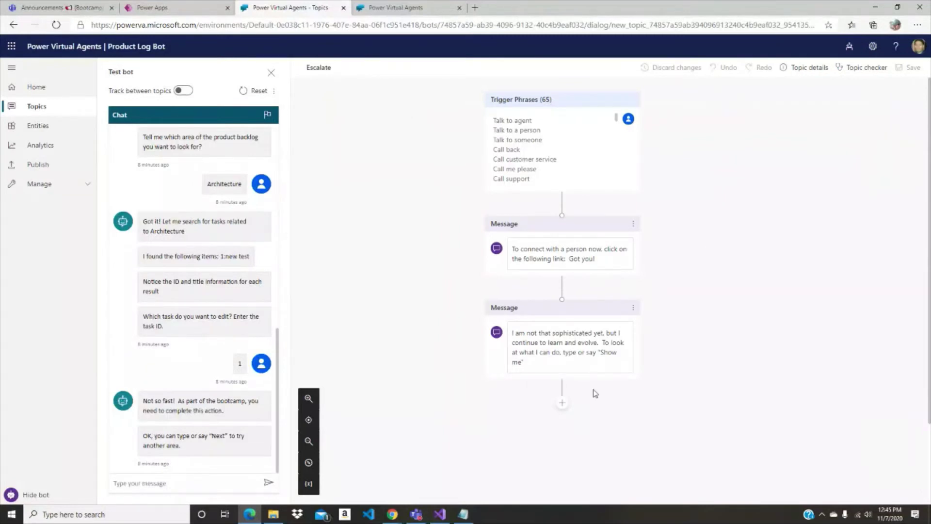
click(572, 262)
click(606, 335)
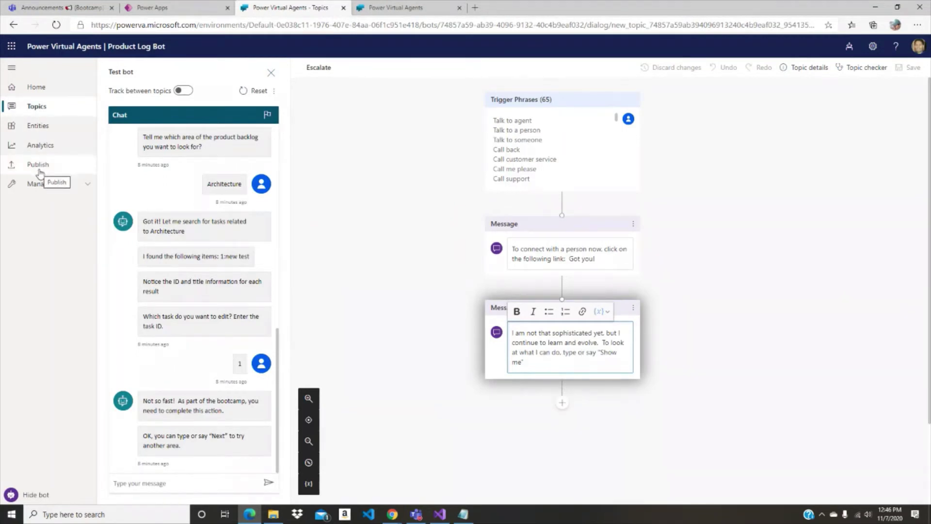
Step: Open the Product Task Finder topic on the authoring canvas and examine its condition branches, messages and botFindTasks action
click(30, 108)
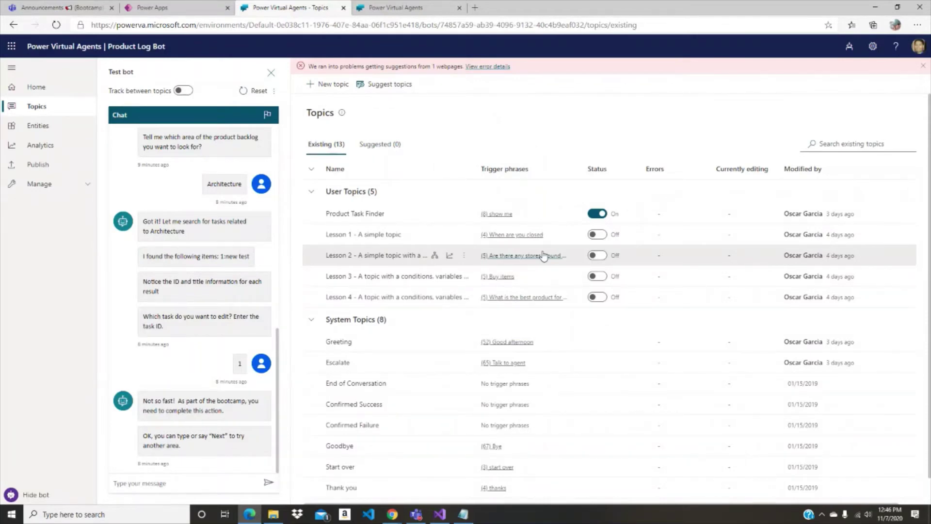
click(365, 214)
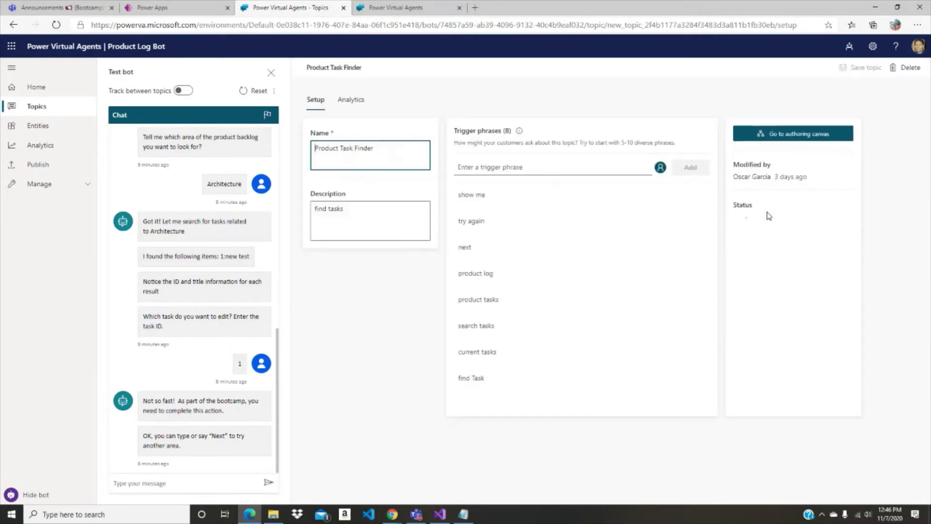
click(795, 139)
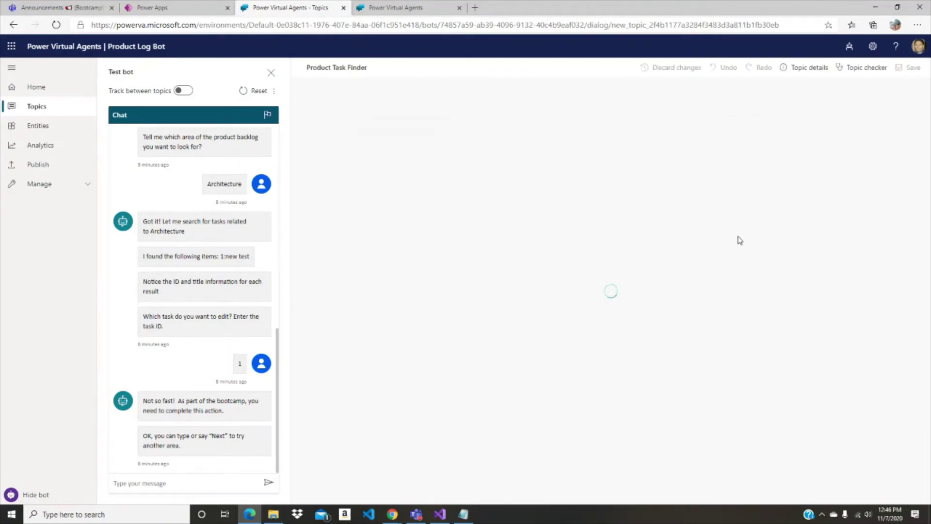
scroll(740, 241, down, 20)
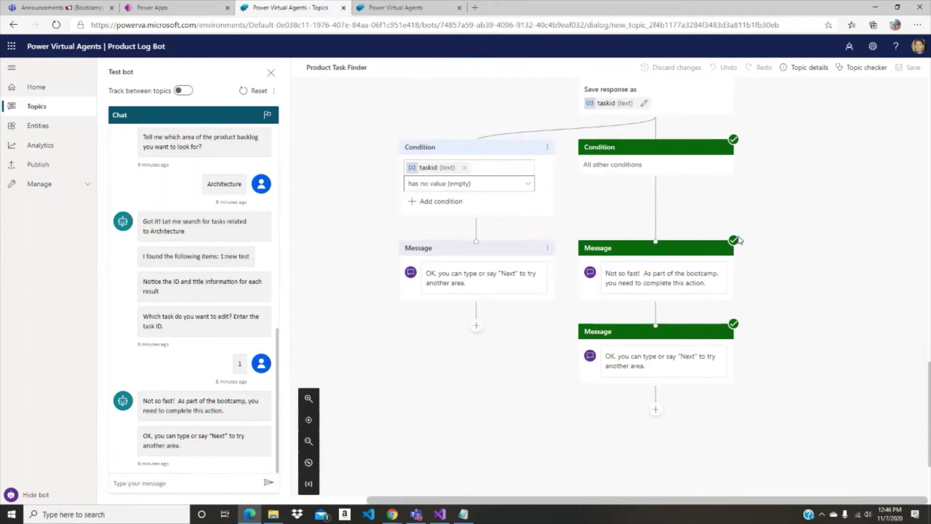
scroll(755, 247, up, 4)
scroll(757, 242, down, 2)
scroll(761, 231, up, 7)
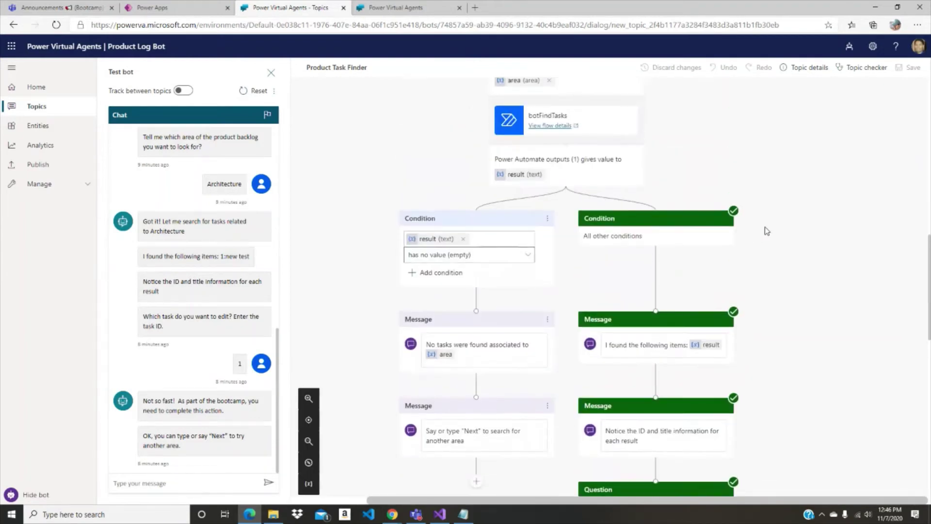
scroll(763, 235, down, 1)
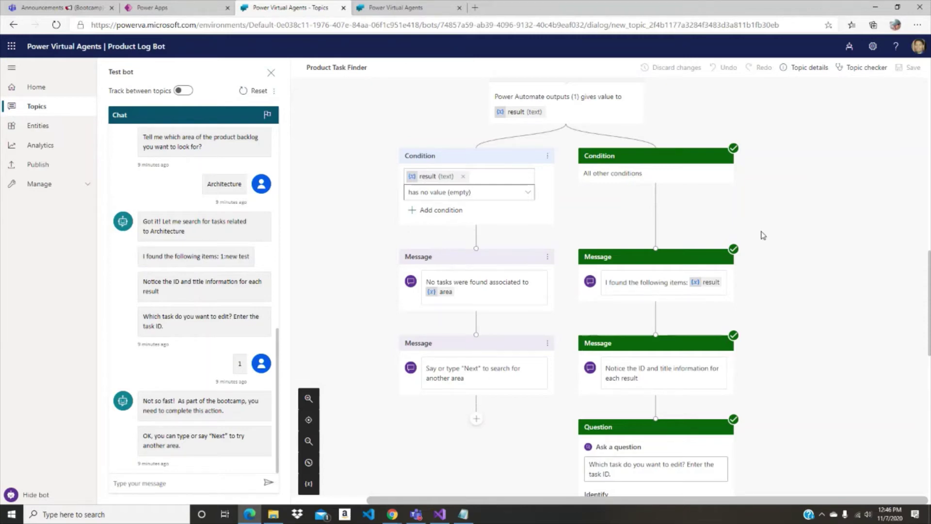
scroll(763, 235, up, 4)
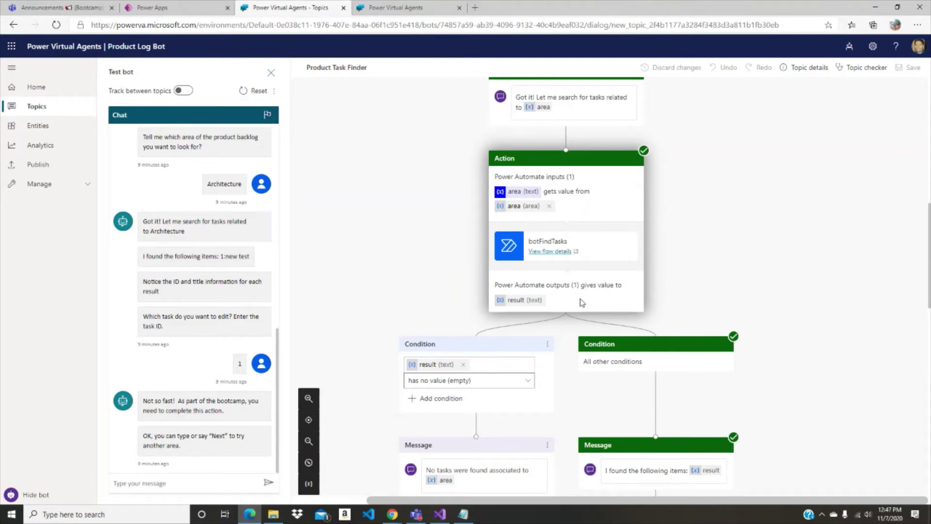
scroll(799, 276, up, 2)
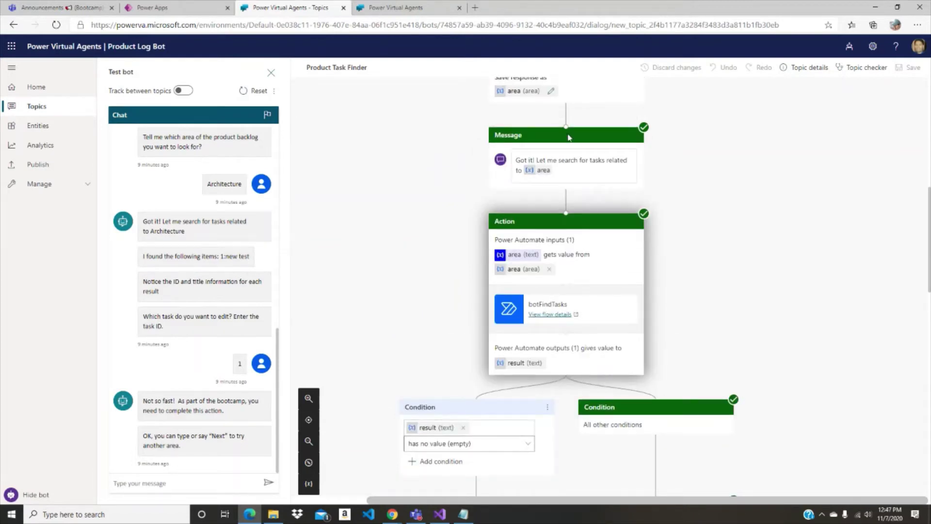
scroll(591, 141, up, 5)
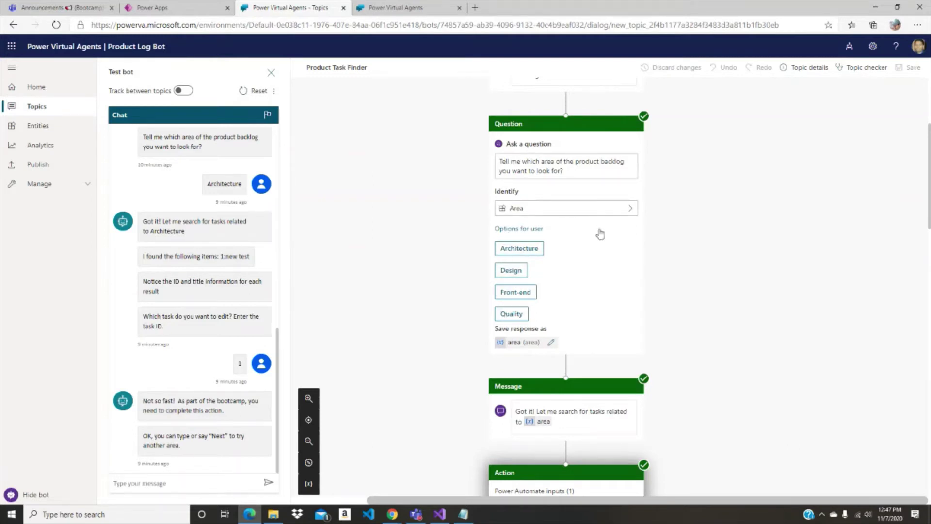
Step: Review the entity choices of the product backlog area question and the properties of its area variable
click(614, 209)
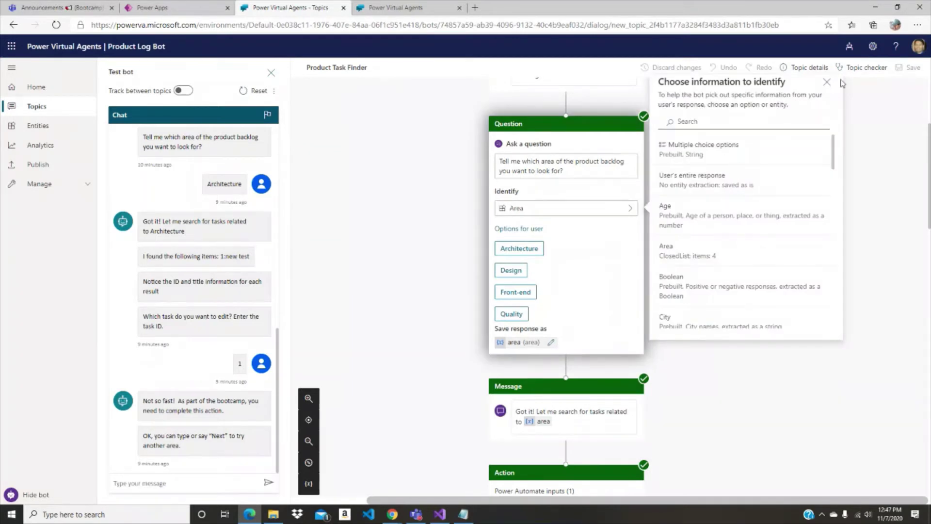
click(827, 82)
scroll(624, 259, down, 3)
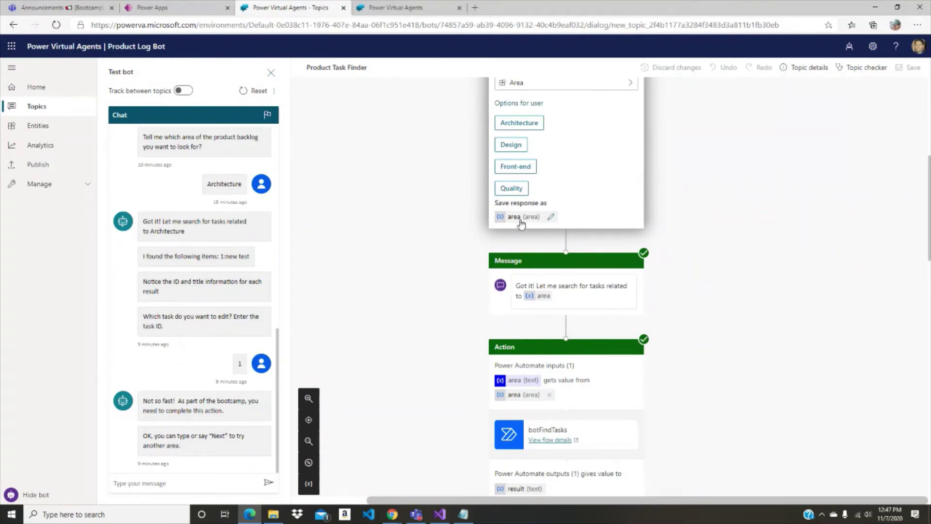
click(552, 218)
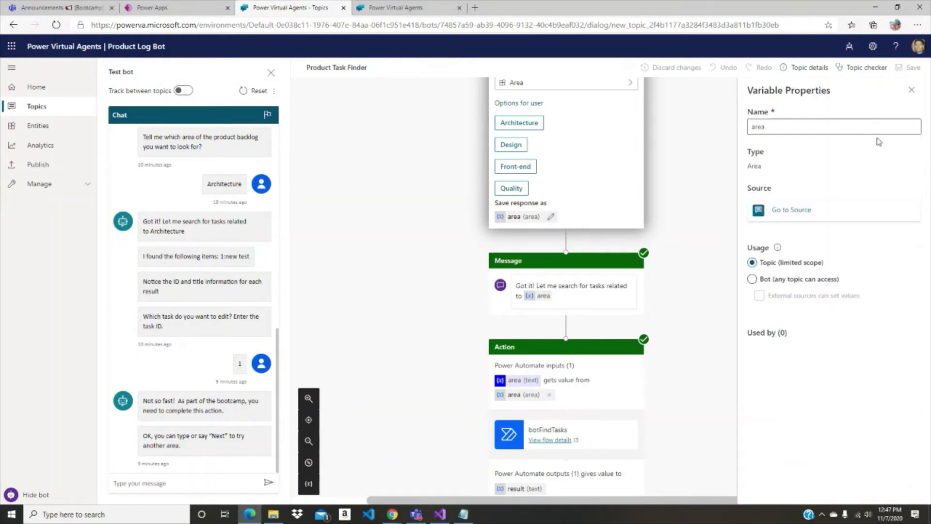
key(Escape)
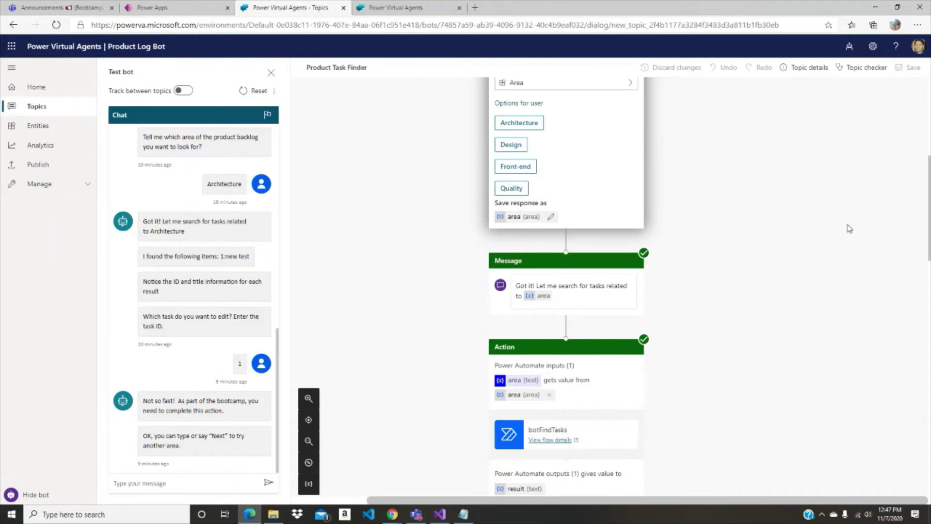
Step: Open the botFindTasks flow in Power Automate and inspect the Initialize area and Initialize result actions, leaving both collapsed
scroll(685, 173, down, 3)
click(626, 174)
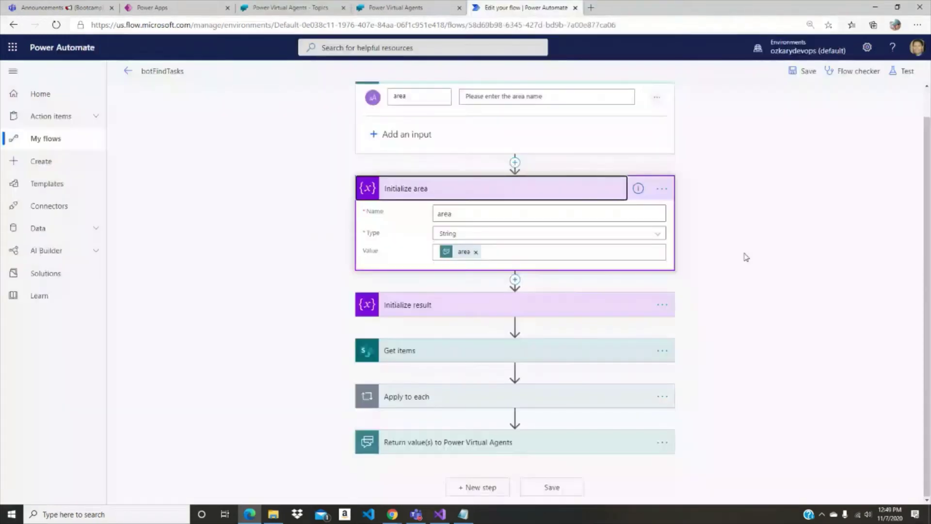
click(598, 303)
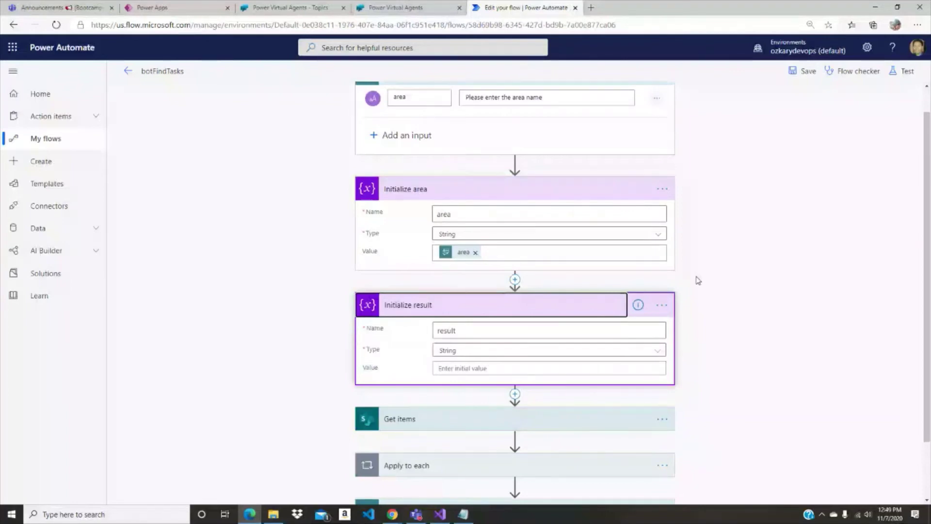
scroll(697, 280, up, 1)
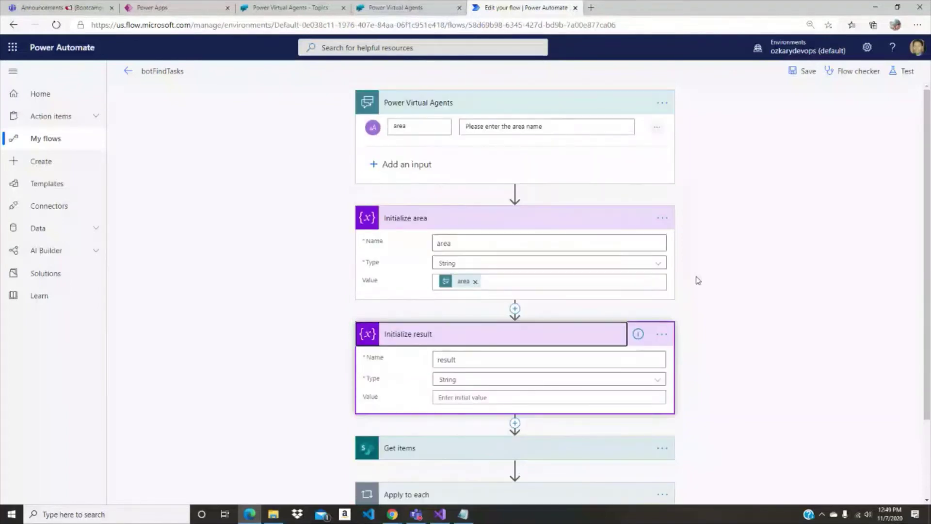
scroll(697, 280, down, 2)
scroll(698, 276, down, 1)
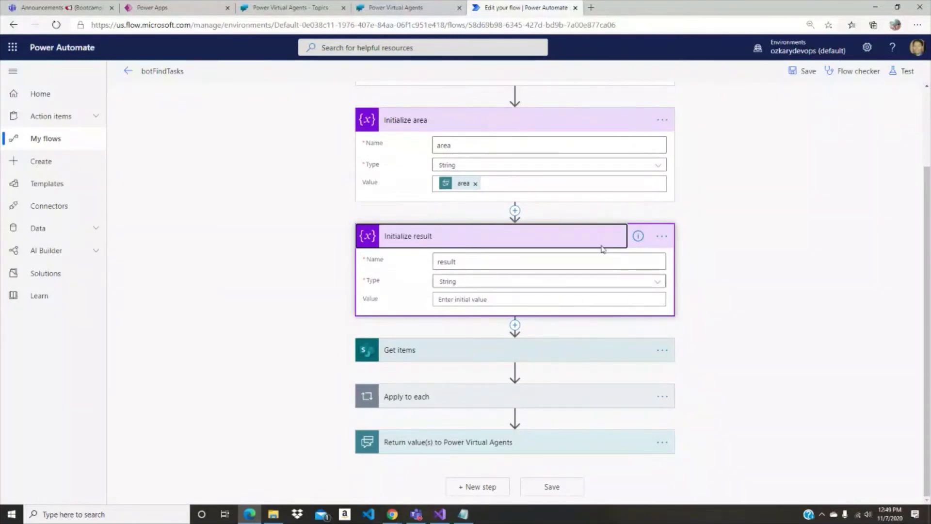
click(591, 121)
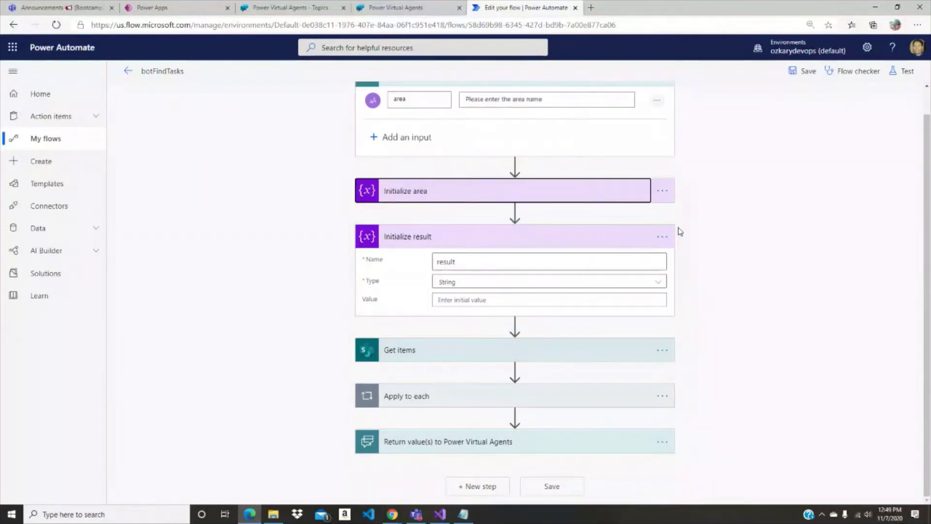
scroll(597, 152, up, 1)
click(610, 270)
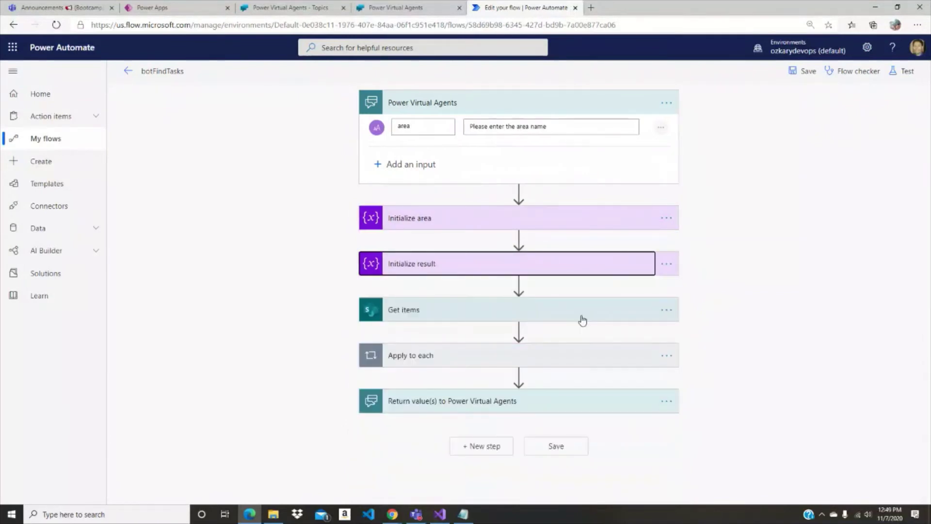
Step: Inspect the Get items action's SharePoint site, available list names and nested items setting without changing them
click(582, 312)
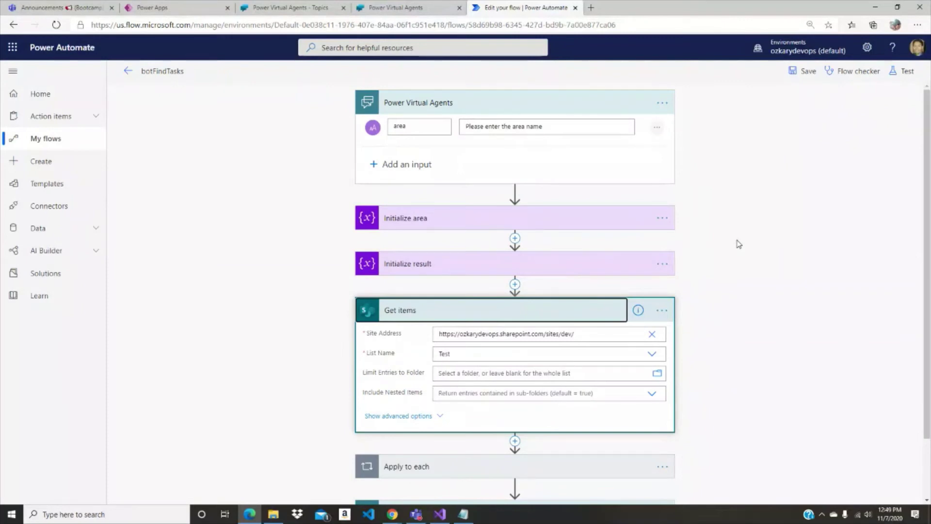
click(466, 355)
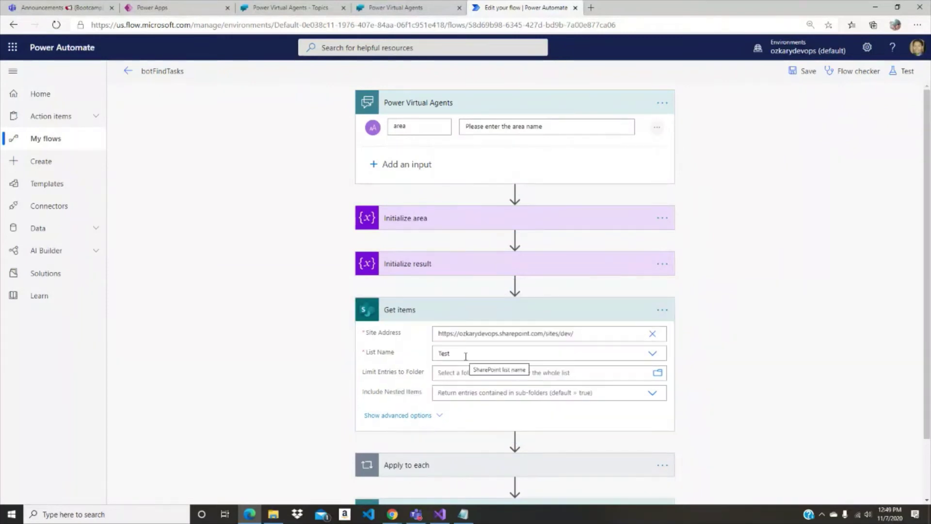
click(653, 354)
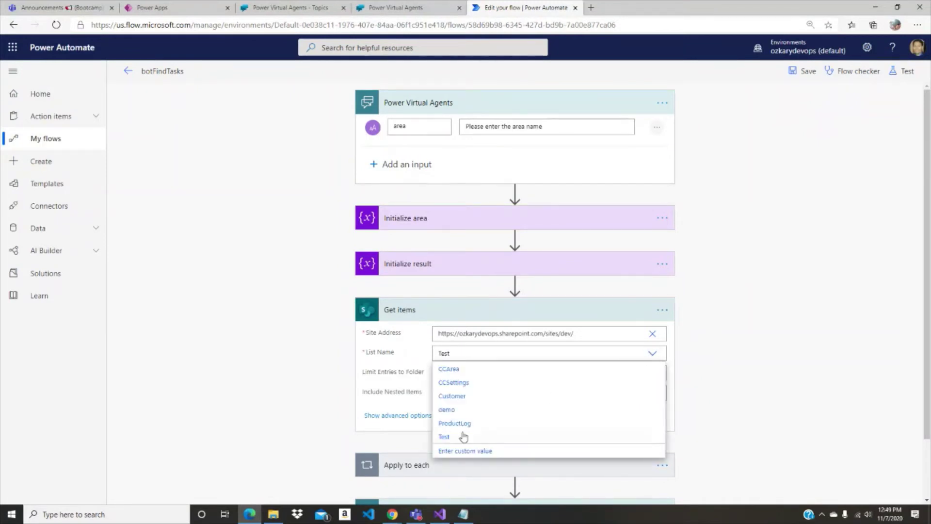
click(758, 303)
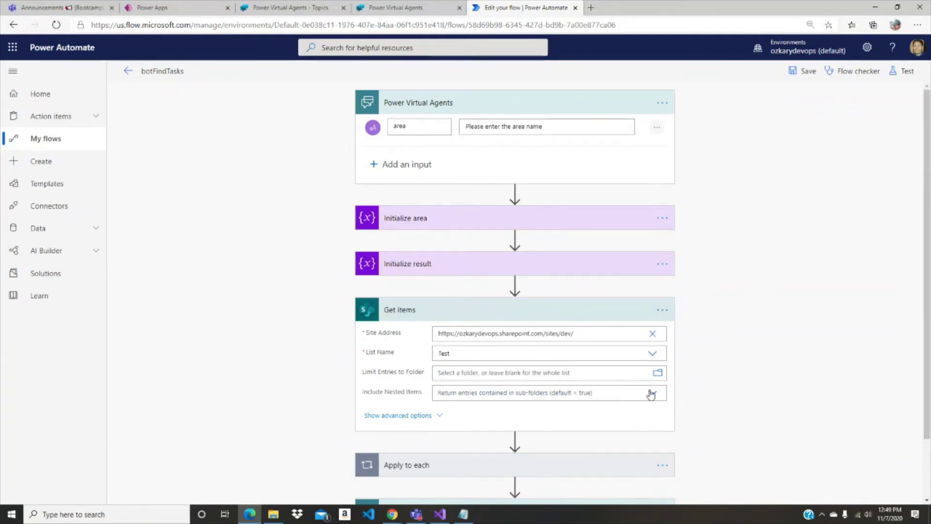
click(617, 391)
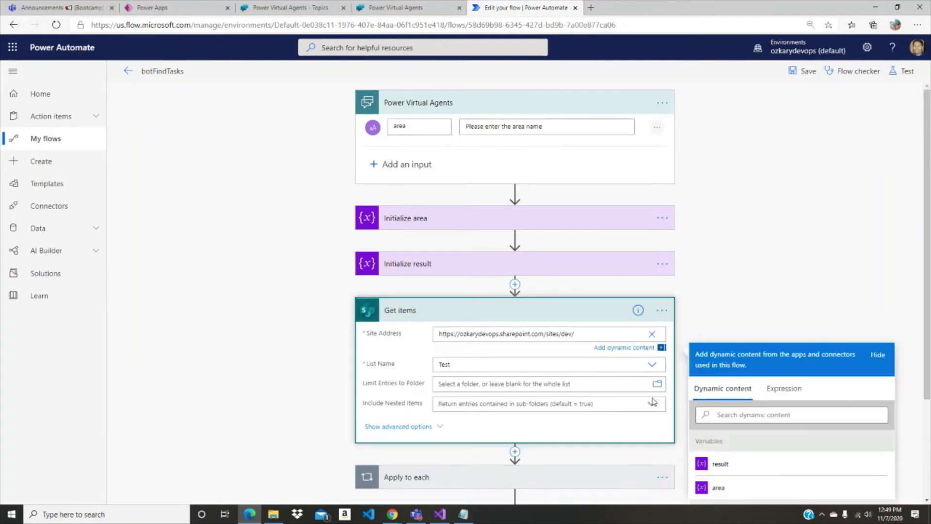
click(652, 392)
click(651, 394)
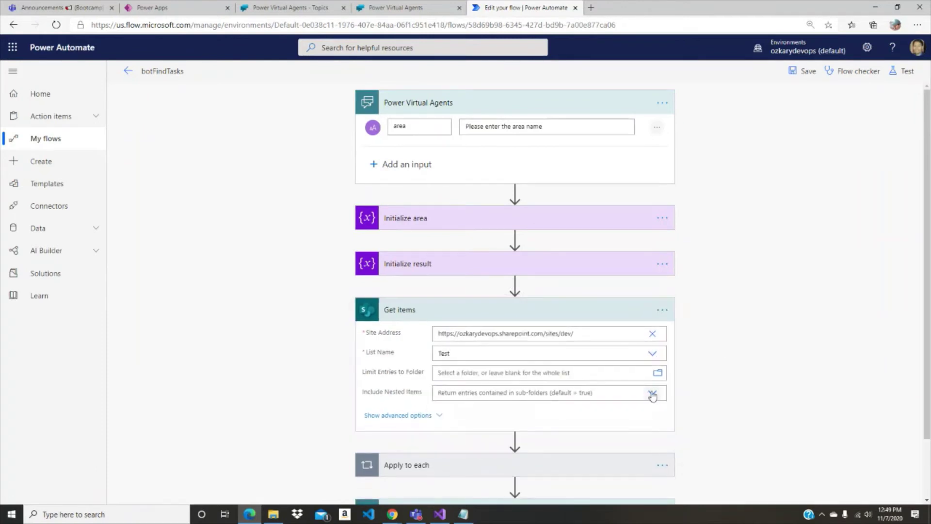
click(652, 394)
click(773, 322)
scroll(762, 333, down, 2)
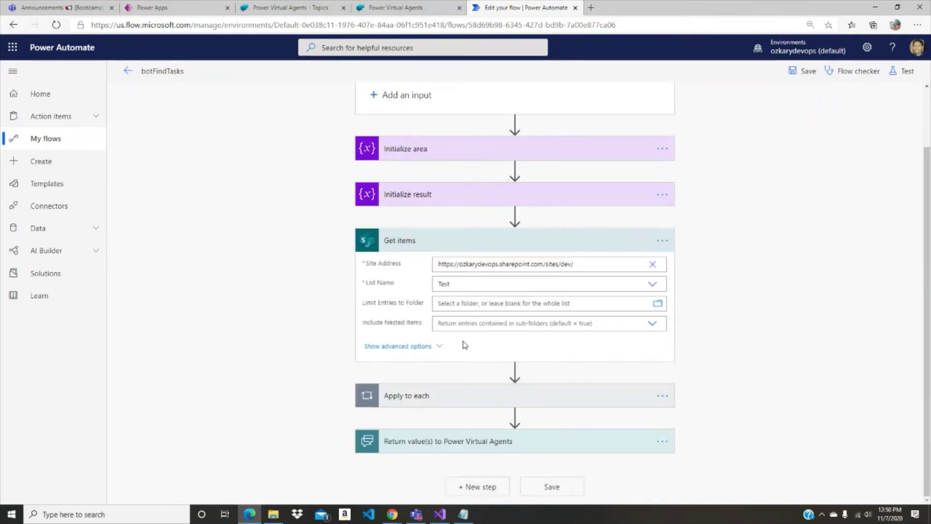
Step: Show the advanced options of Get items and review its filter query, top count and list name choices against the flow's area input
click(413, 347)
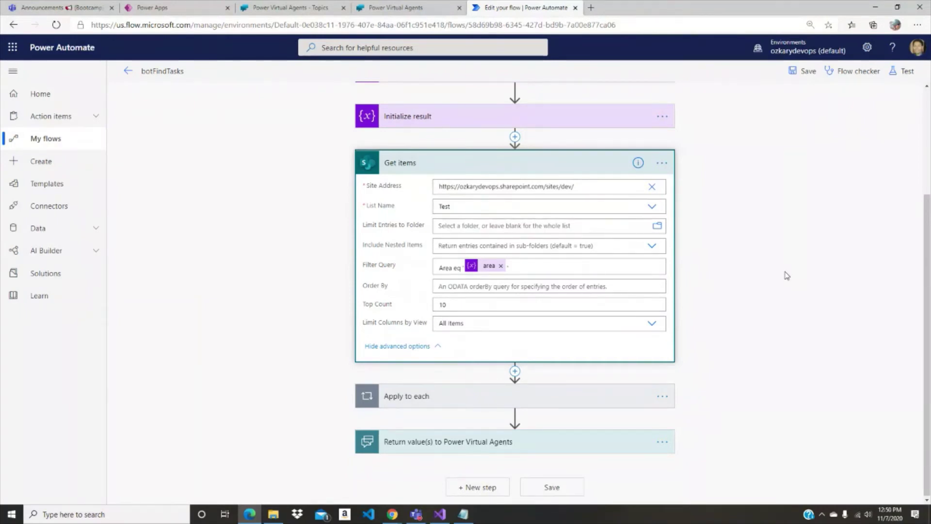
click(499, 306)
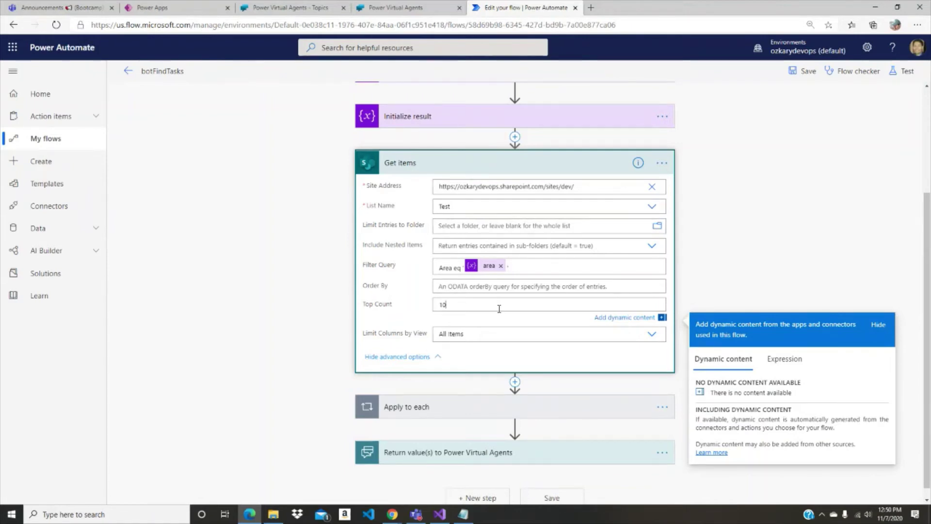
click(599, 186)
click(547, 200)
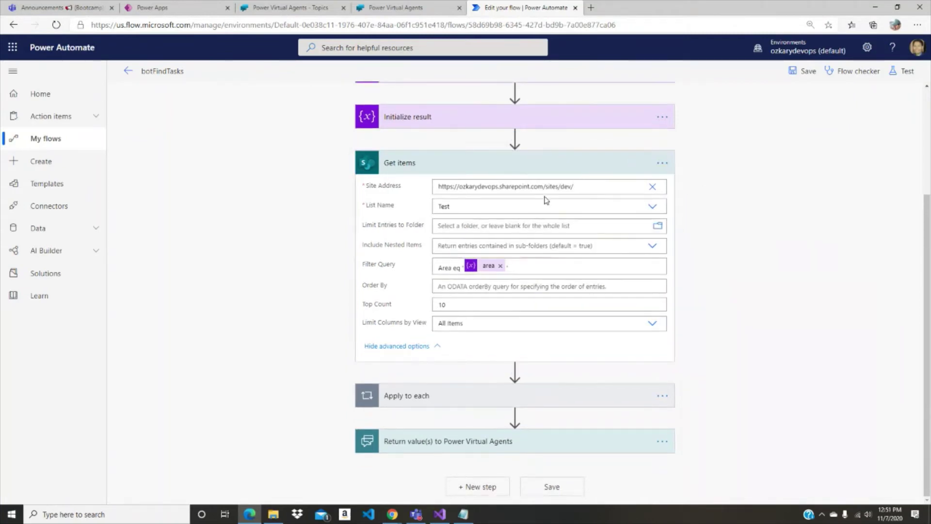
click(653, 207)
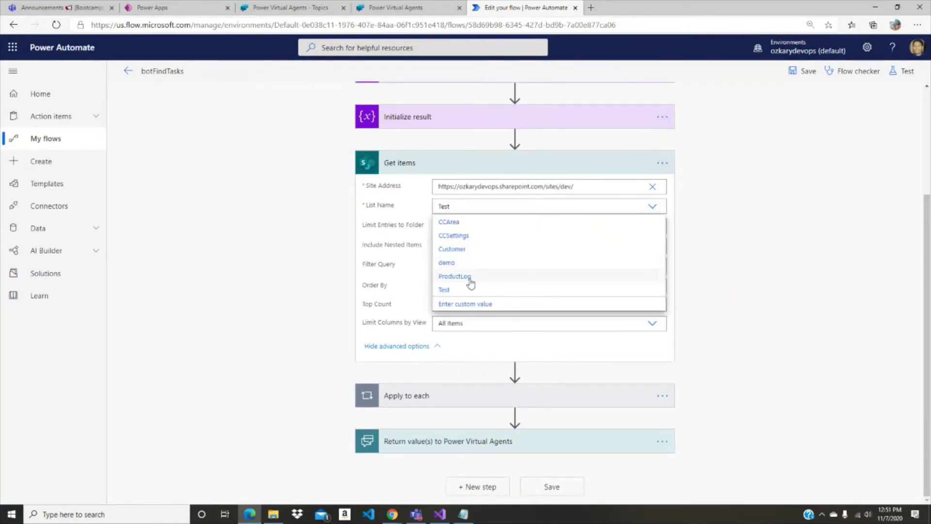
click(680, 258)
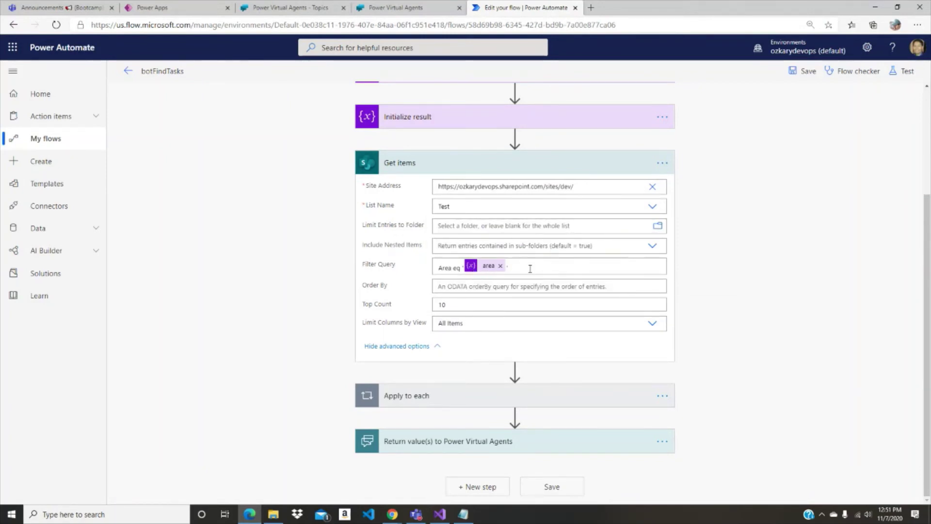
scroll(530, 268, up, 3)
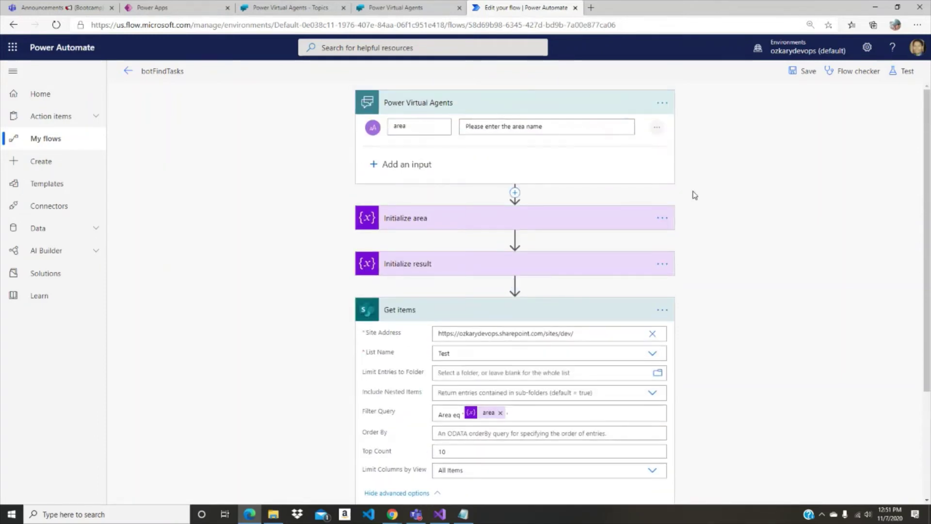
scroll(533, 272, down, 3)
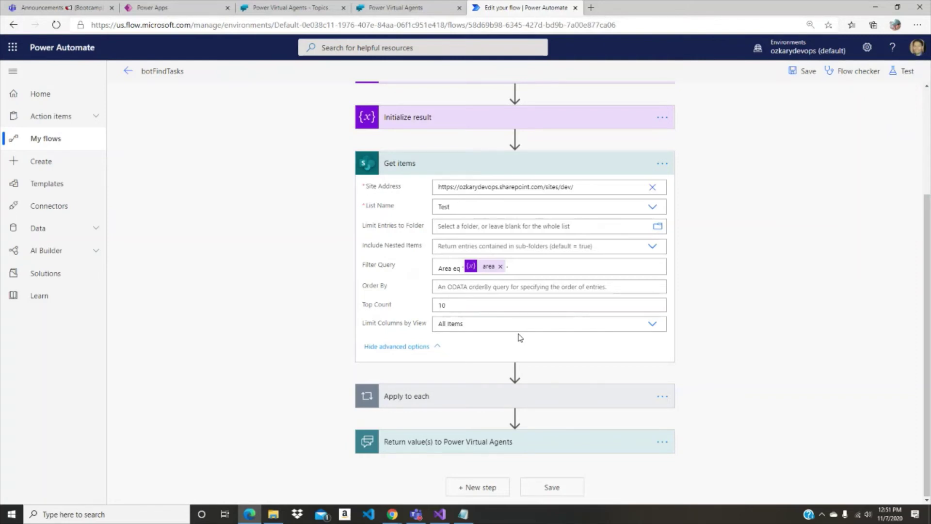
Step: Expand the Apply to each loop and its Append to string variable action and inspect their inputs alongside the Get items settings
click(558, 170)
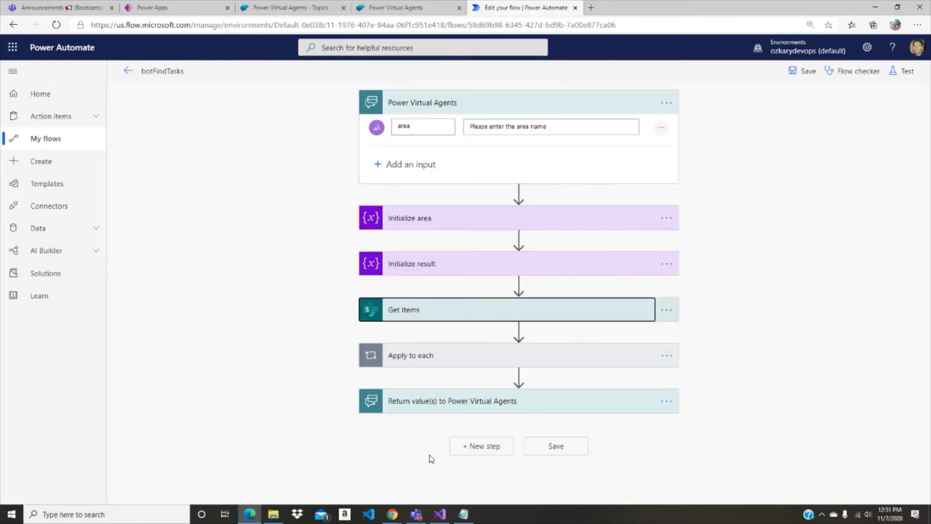
click(591, 359)
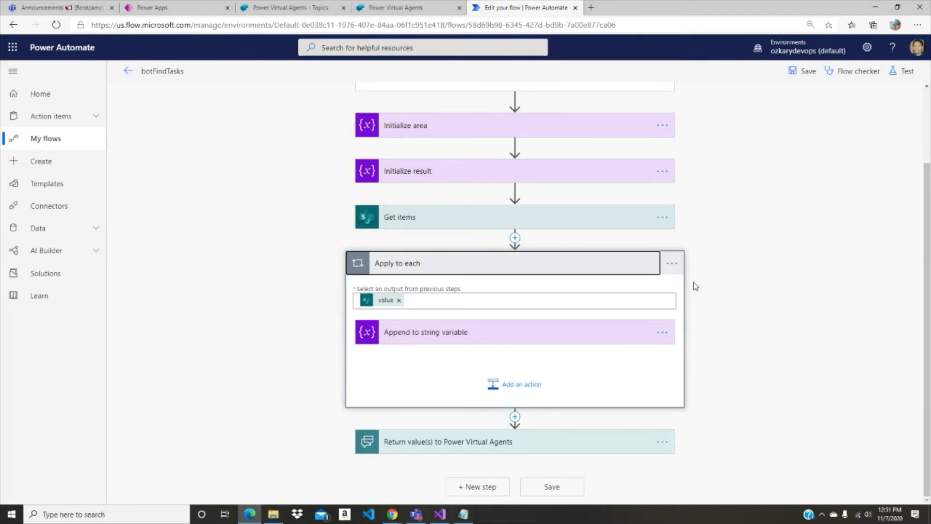
click(577, 222)
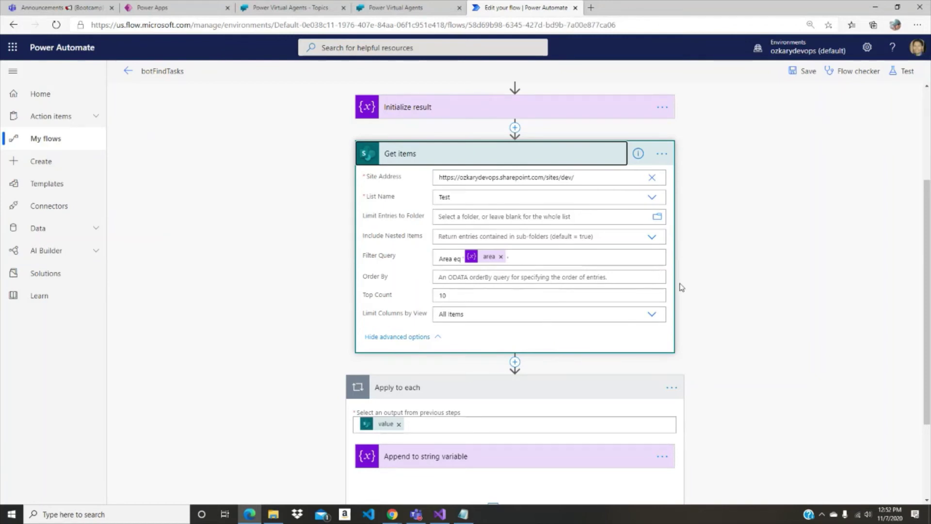
scroll(681, 288, down, 3)
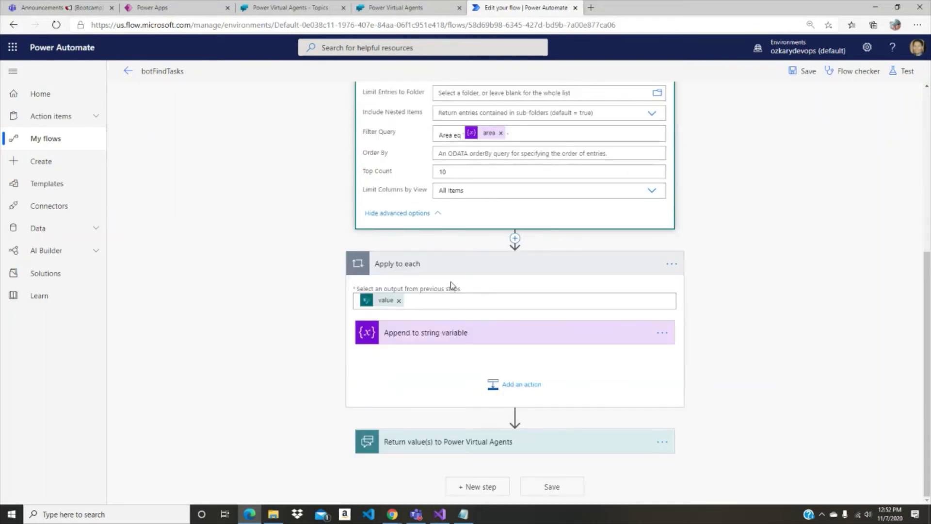
click(517, 335)
click(601, 305)
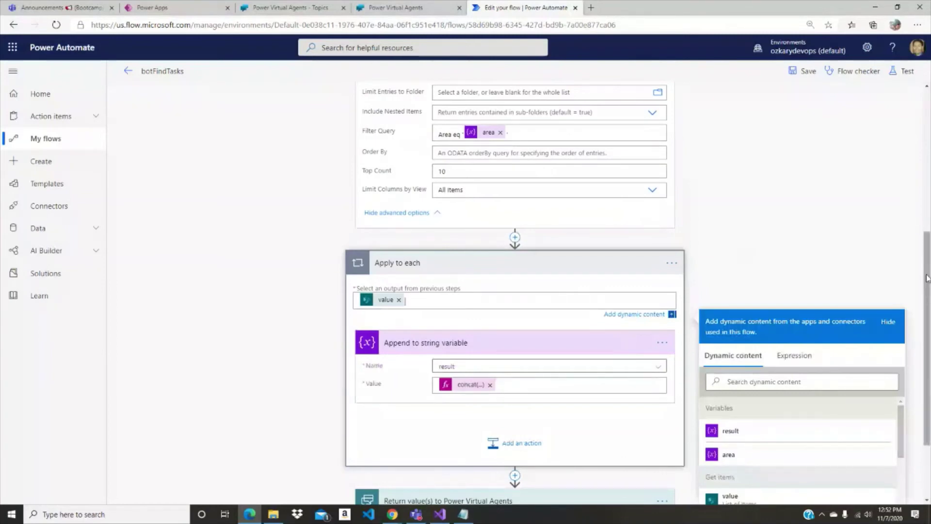
scroll(926, 277, down, 2)
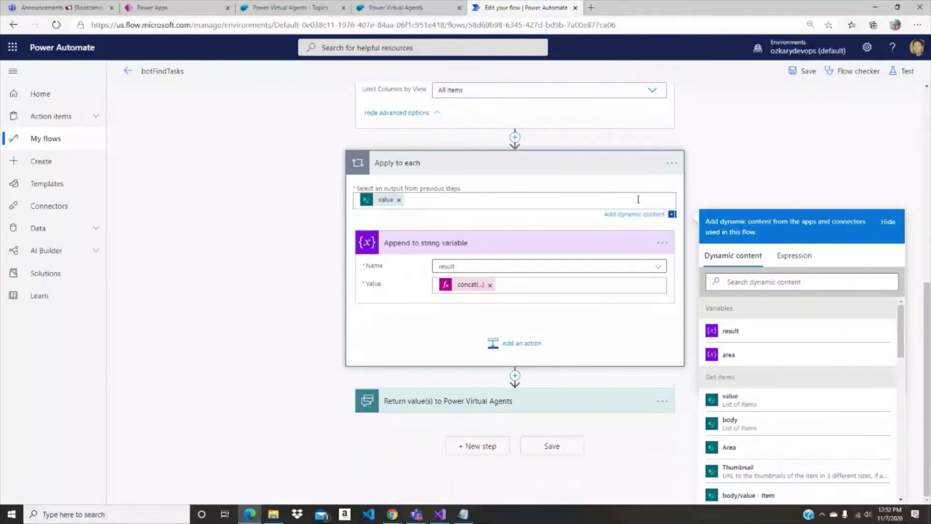
Step: Expand the Initialize result action and compare its variable settings with the Append to string variable action in the loop
scroll(633, 179, up, 6)
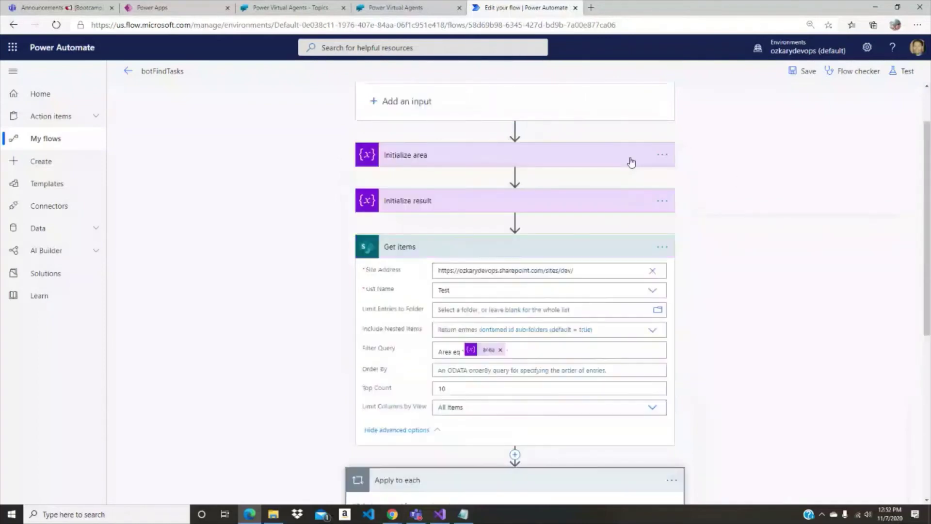
click(534, 199)
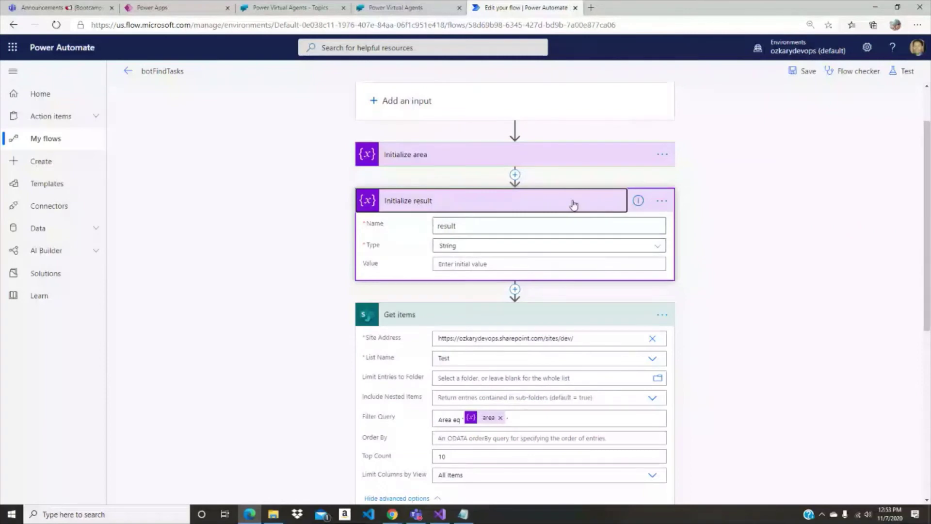
scroll(825, 302, down, 6)
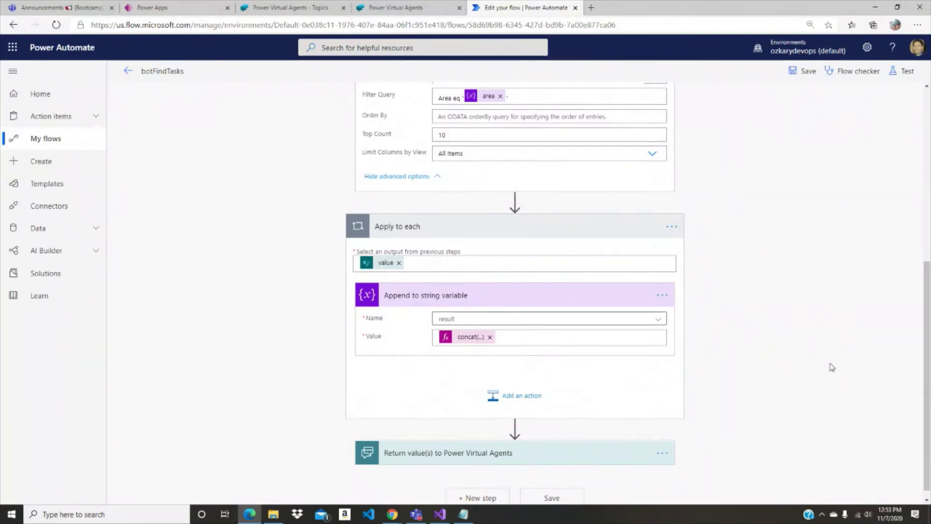
scroll(837, 237, down, 1)
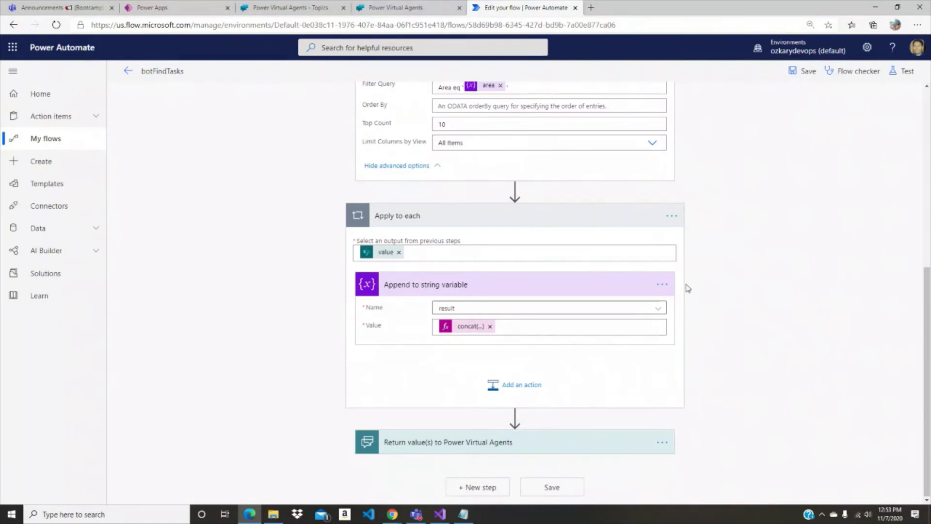
Step: Open the concat expression in the Append to string variable value and examine its ID and Title parts without changing it
click(550, 331)
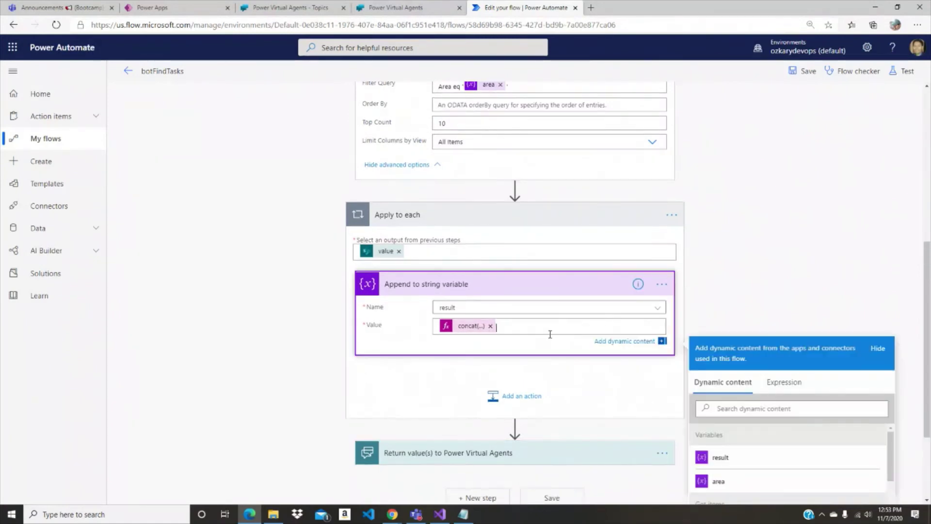
scroll(780, 274, down, 3)
click(784, 255)
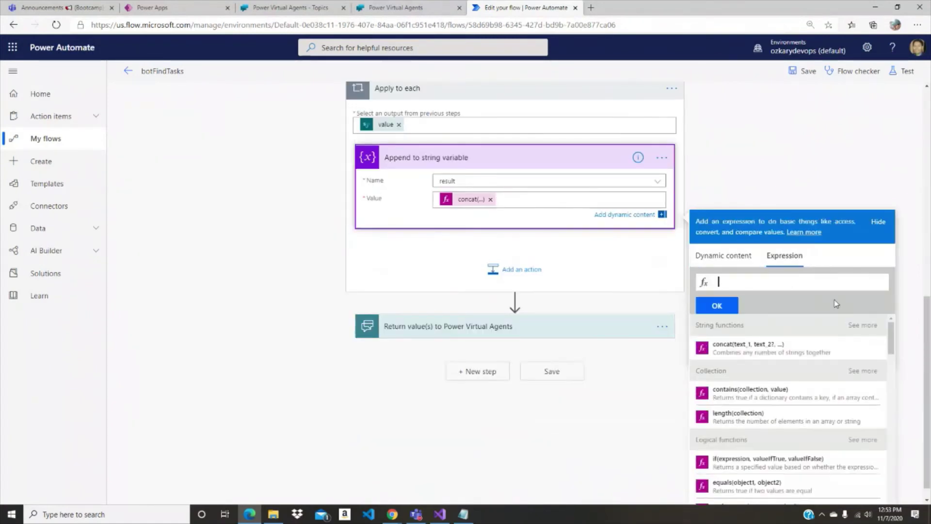
key(ctrl+v)
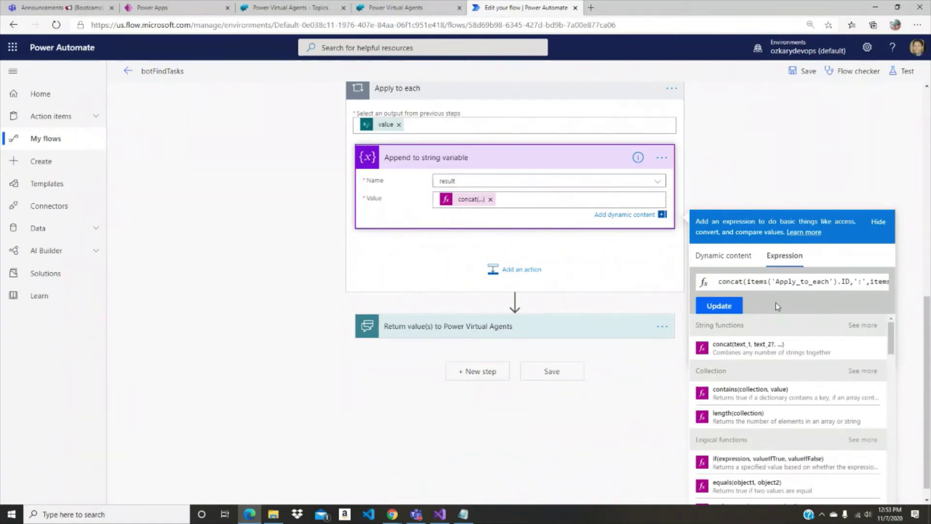
click(793, 281)
triple_click(793, 282)
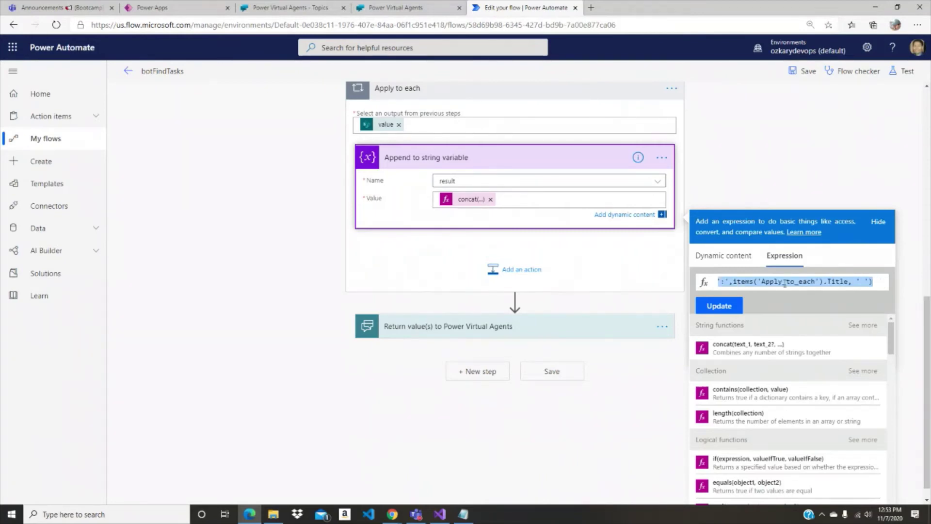
double_click(844, 280)
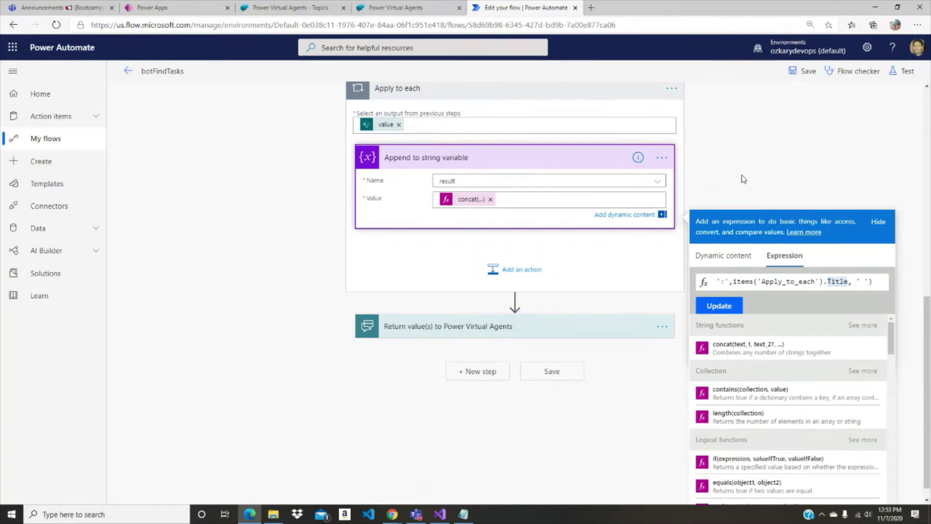
Step: Collapse Apply to each and inspect the result output's name and value in Return value(s) to Power Virtual Agents
scroll(649, 218, up, 3)
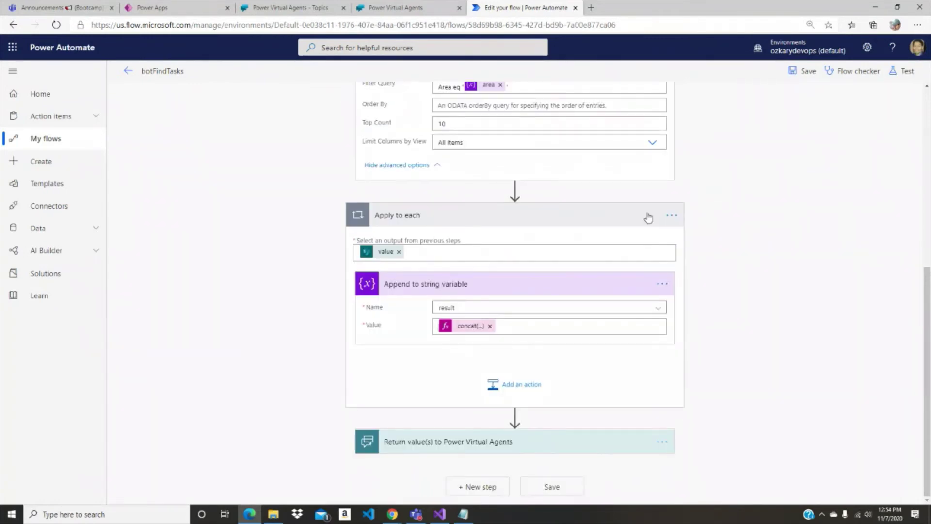
click(574, 223)
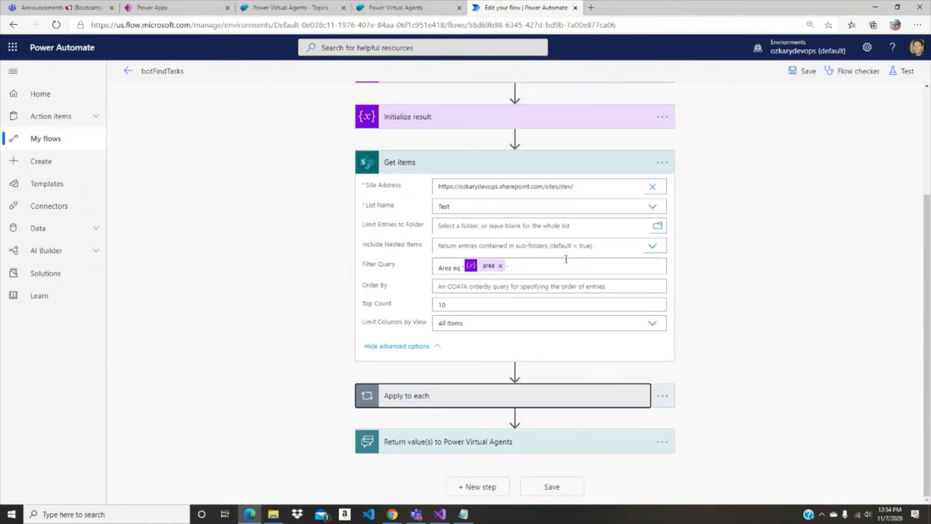
click(442, 440)
scroll(442, 400, down, 2)
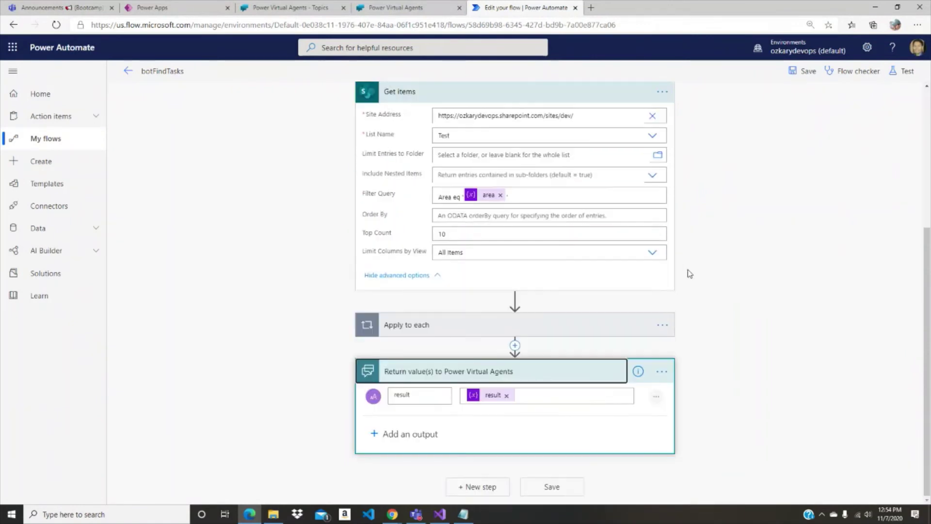
click(432, 399)
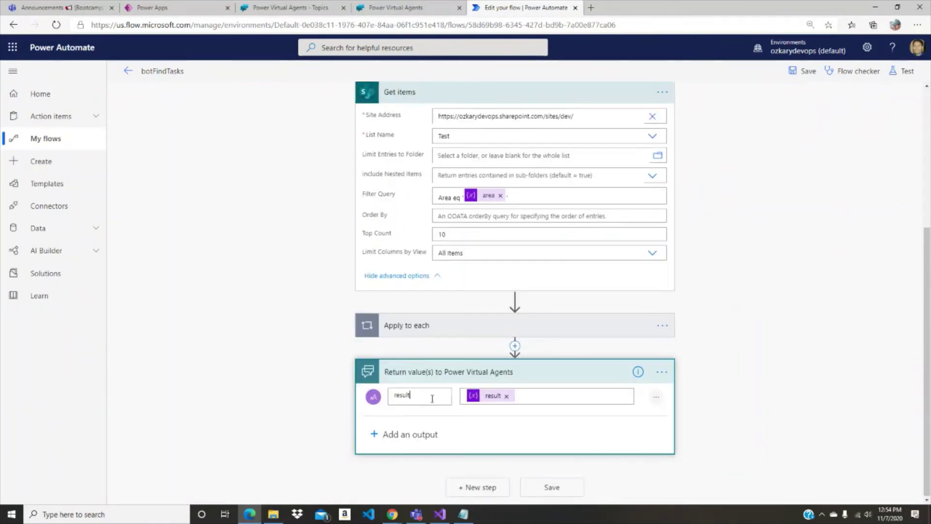
click(555, 390)
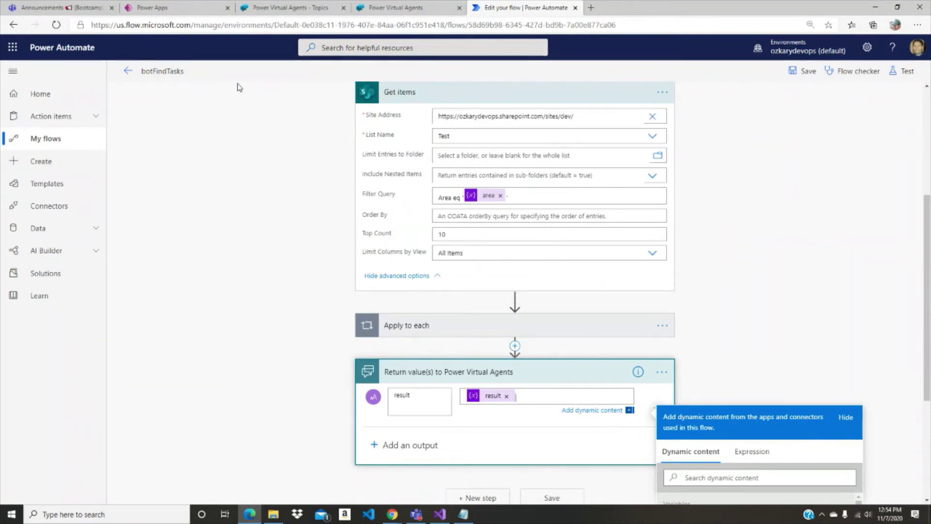
Step: Switch to the Product Task Finder topic in Power Virtual Agents and view the node types that can be added before the botFindTasks action
click(403, 11)
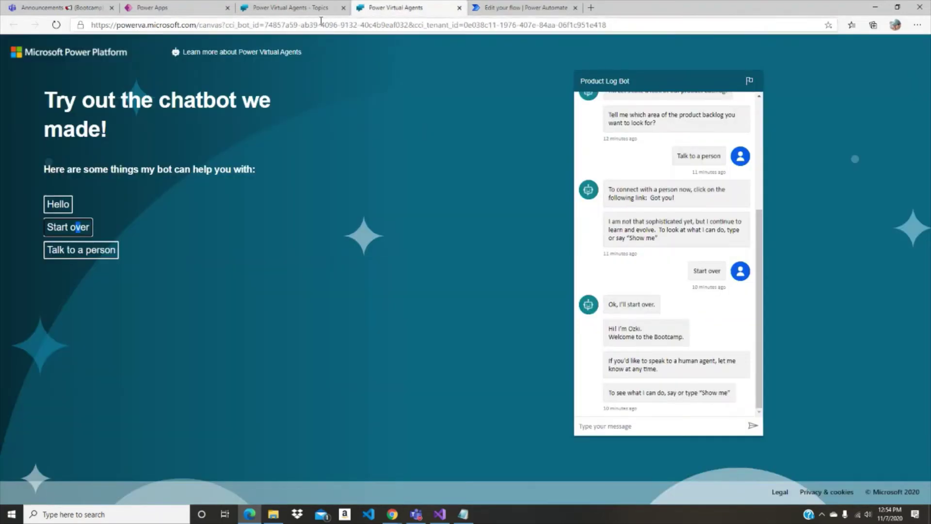
key(ctrl+shift+Tab)
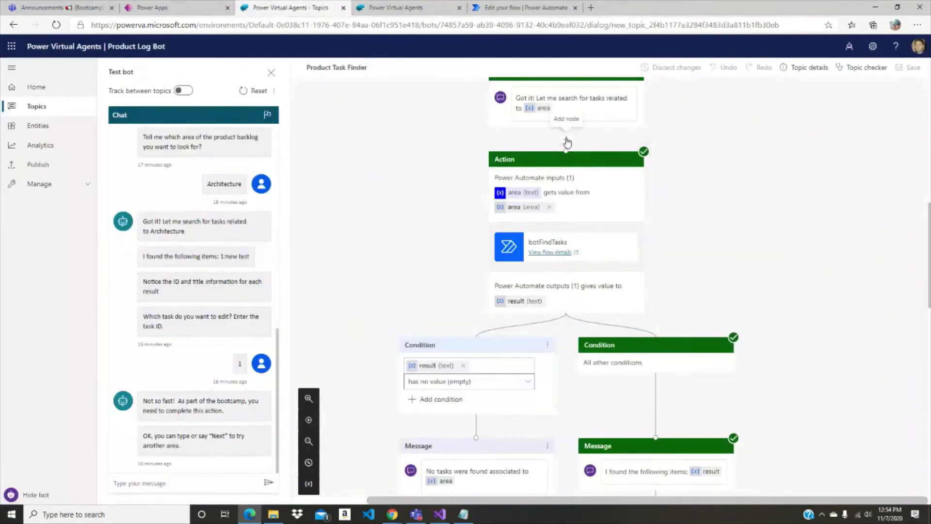
click(566, 142)
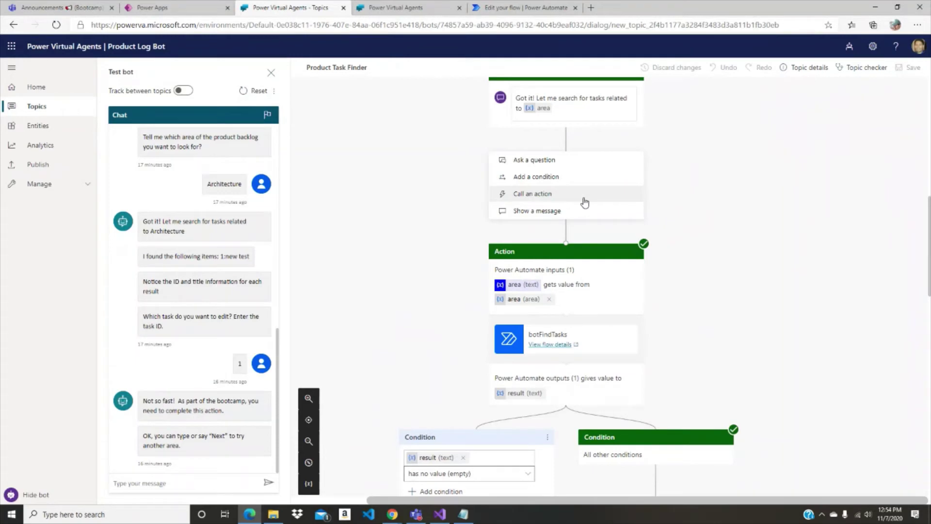
click(719, 201)
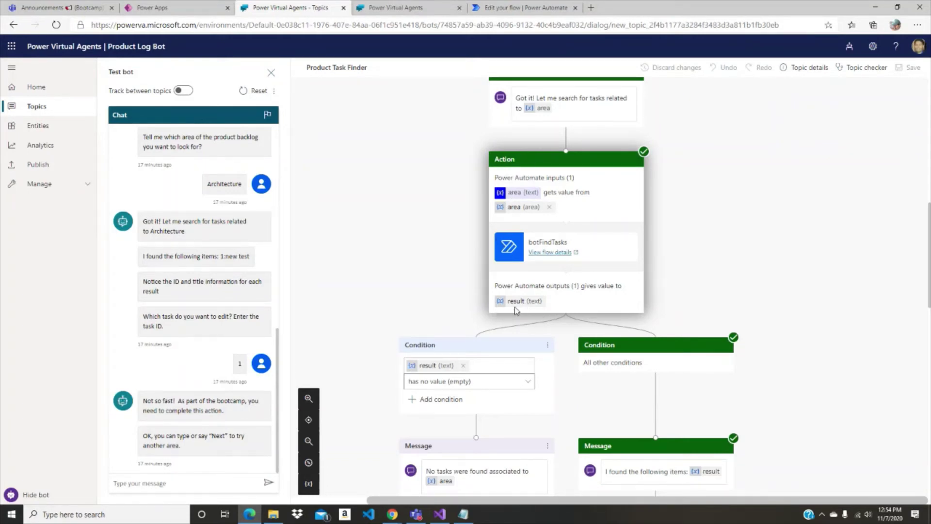
Step: Review the topic's two result condition branches, their messages and the question asking for the task ID
scroll(566, 310, down, 4)
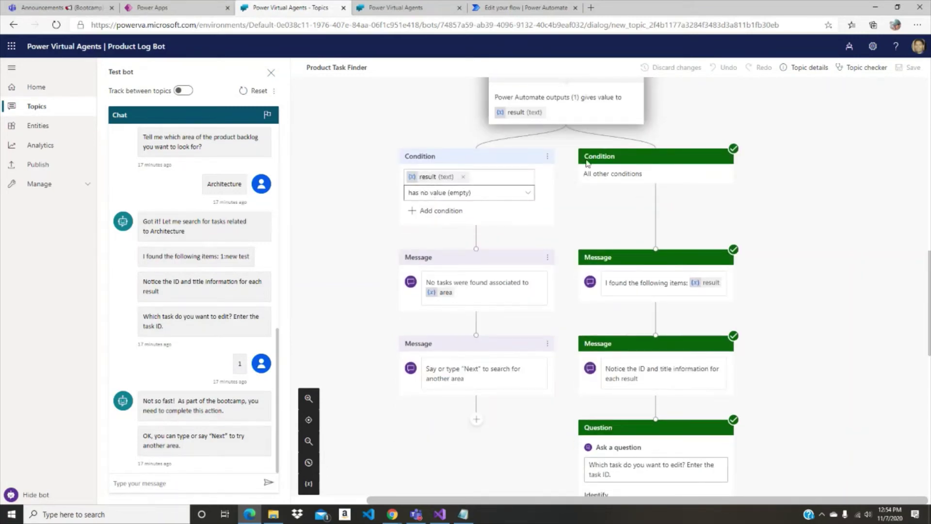
scroll(698, 261, down, 1)
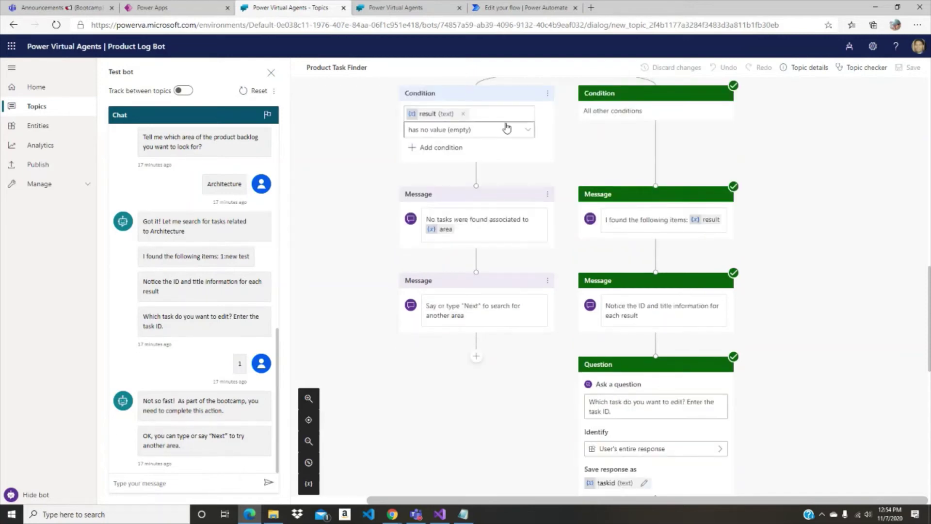
scroll(689, 261, down, 3)
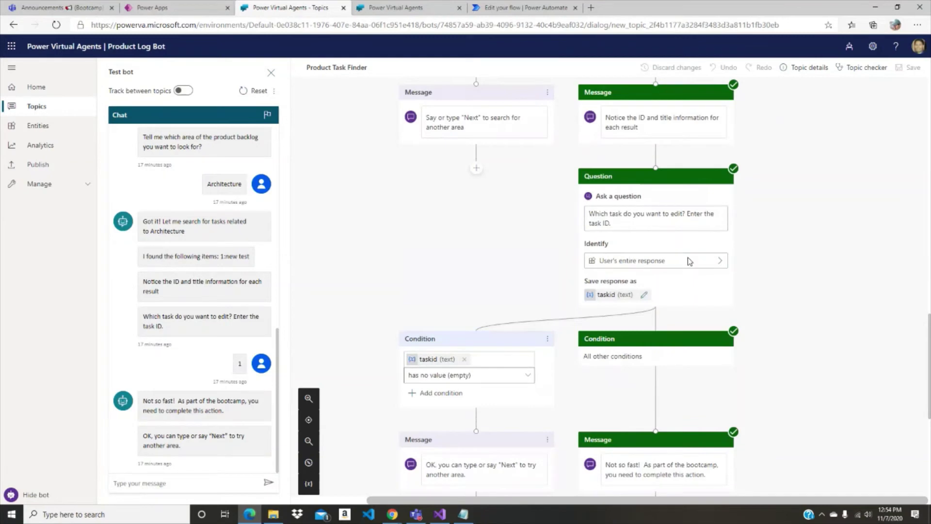
Step: Reload the Product Log Bot demo website and send the bot the messages "Hello", "find task" and "show me"
key(ctrl+Tab)
key(F5)
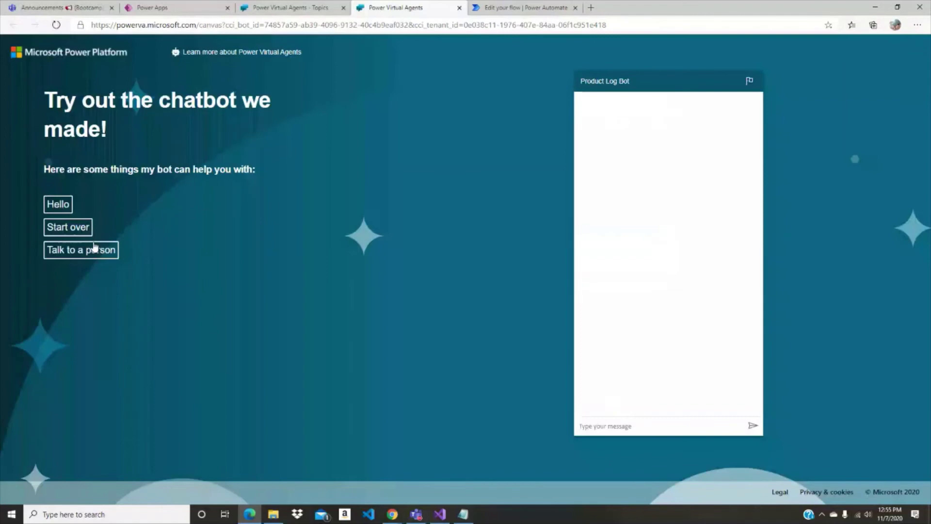
click(67, 212)
click(640, 425)
text(find task)
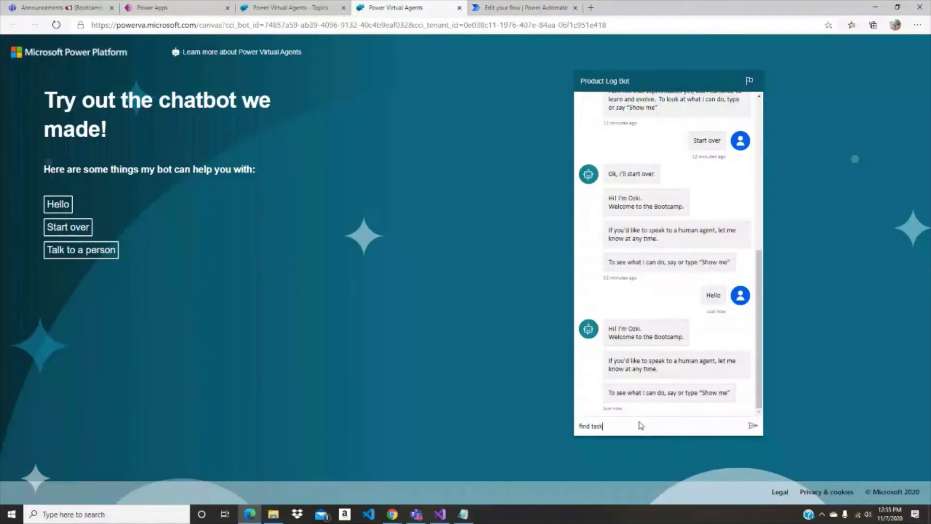
key(Return)
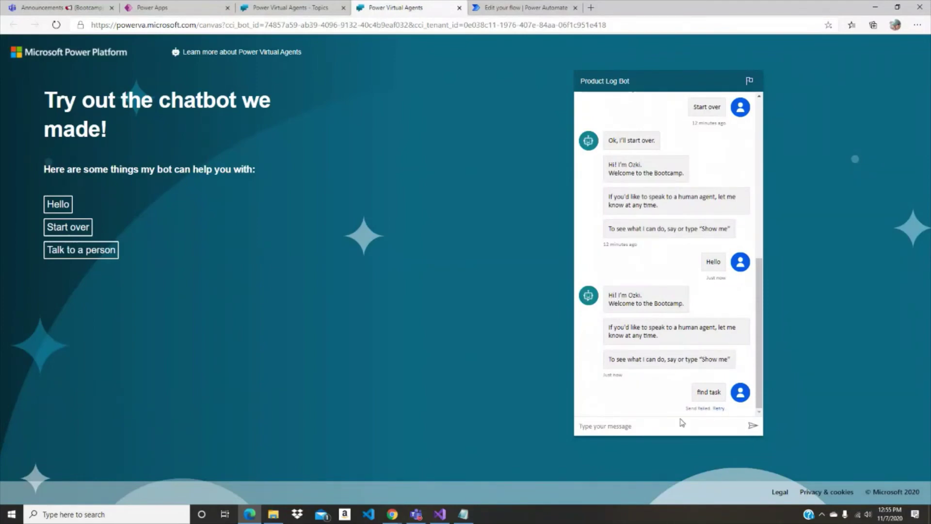
text(show me)
key(Return)
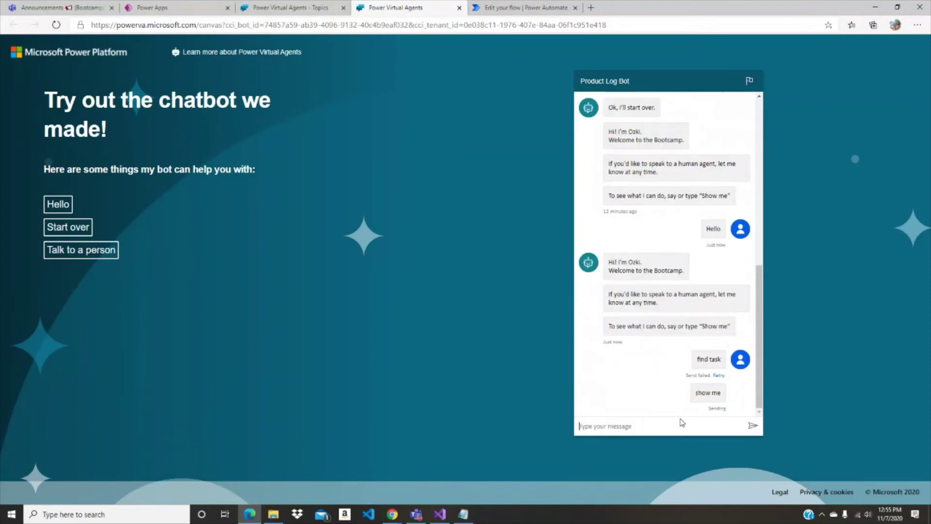
Step: Close the bot's demo page and reopen the demo website from the Publish page, returning to the botFindTasks flow
click(459, 7)
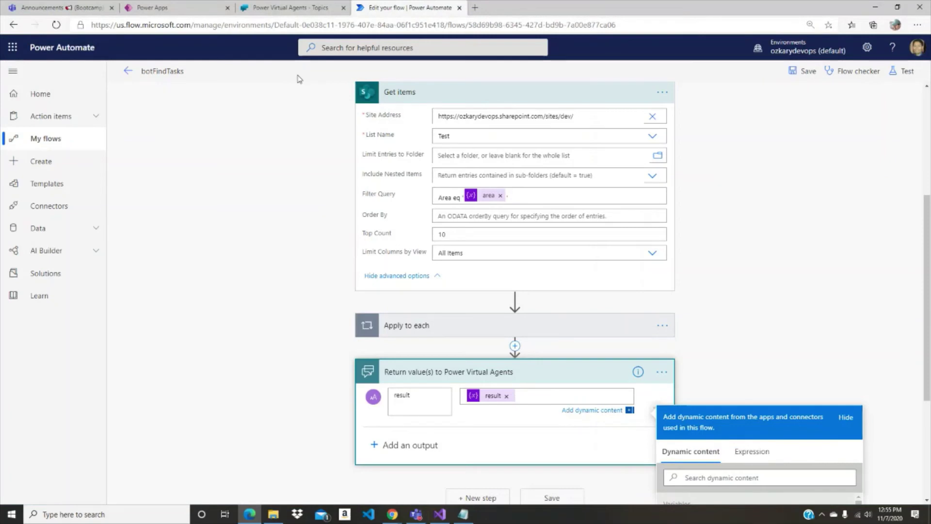
key(ctrl+Page_Up)
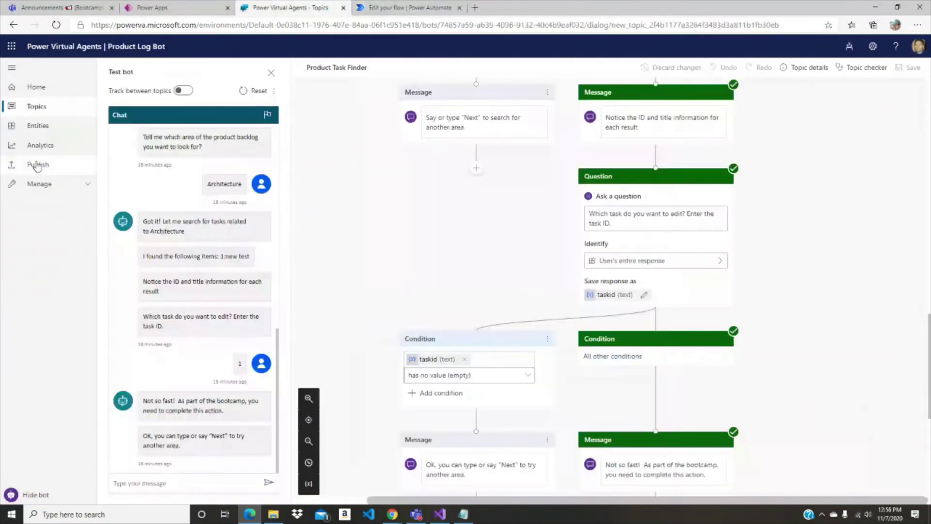
click(37, 165)
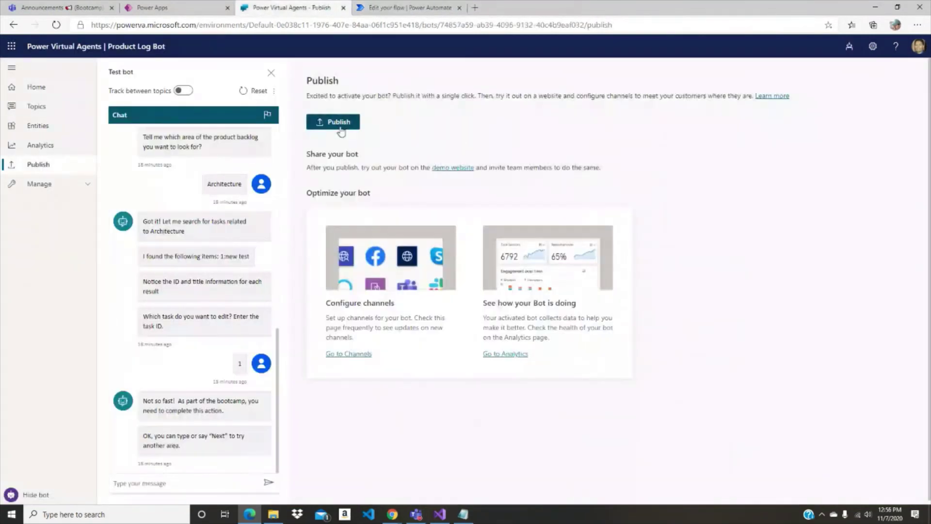
click(457, 171)
click(558, 9)
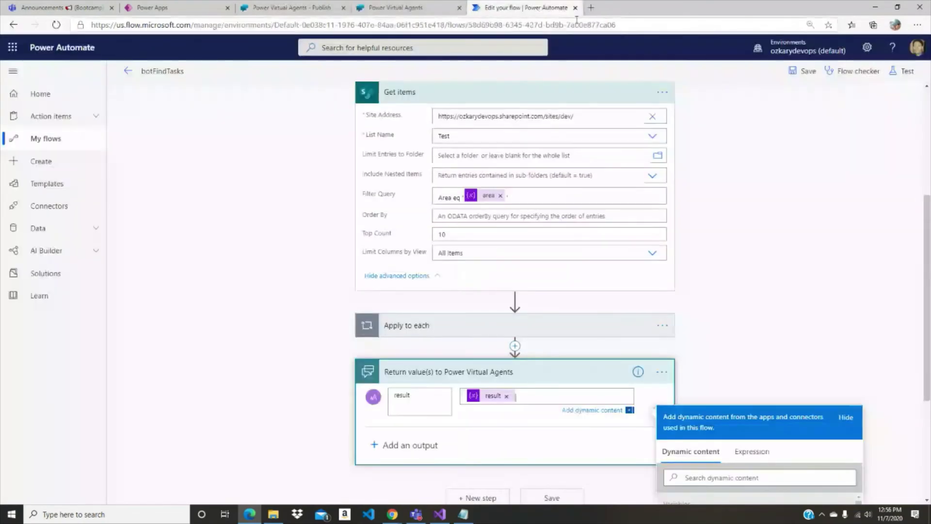
Step: Close the botFindTasks flow and test the Product Log Bot with the messages "Hello" and "find task", choosing the Design area
click(575, 8)
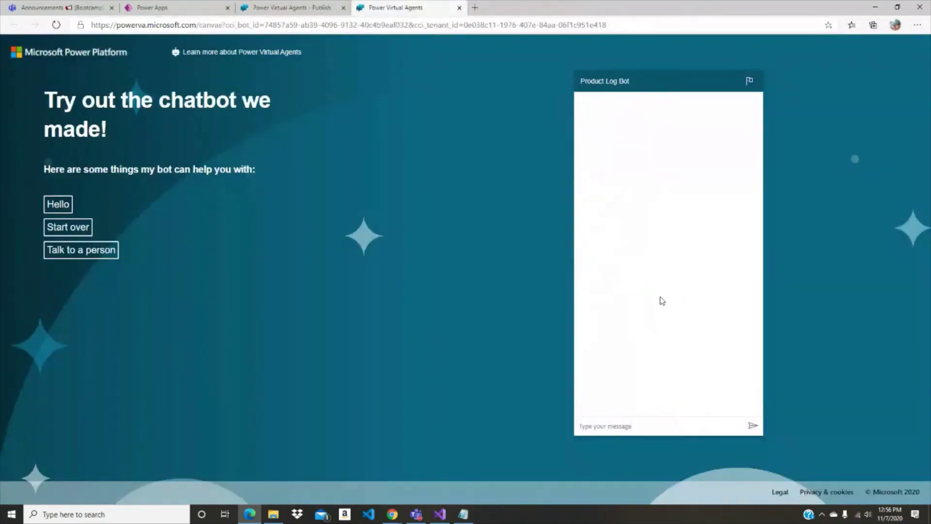
click(64, 207)
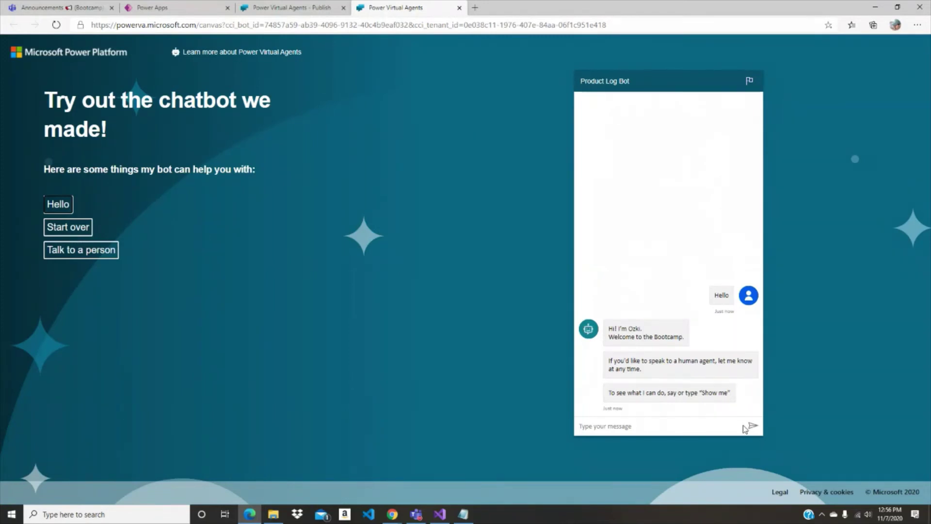
click(636, 425)
text(find task)
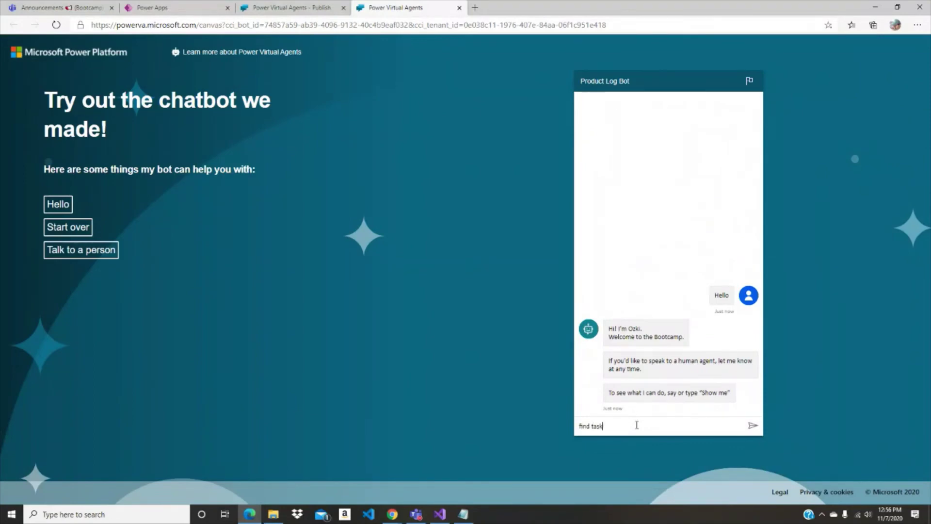
key(Return)
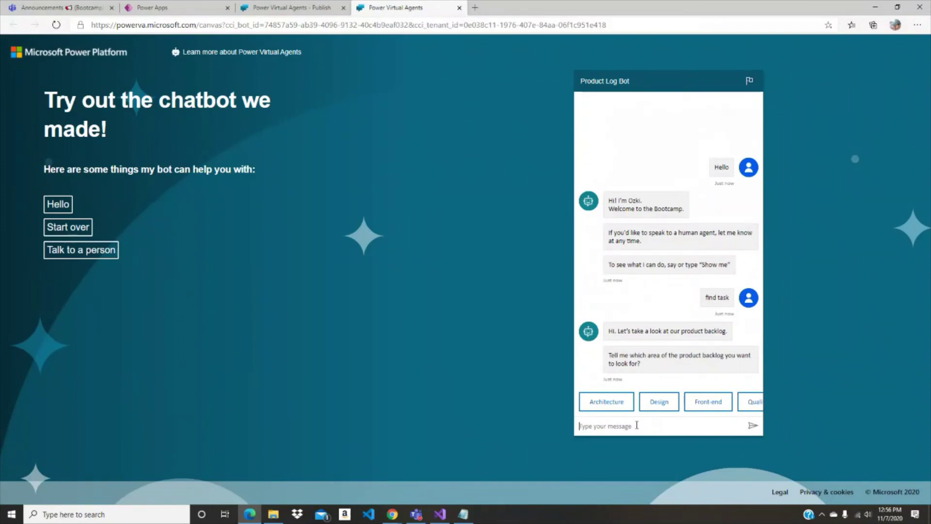
click(660, 402)
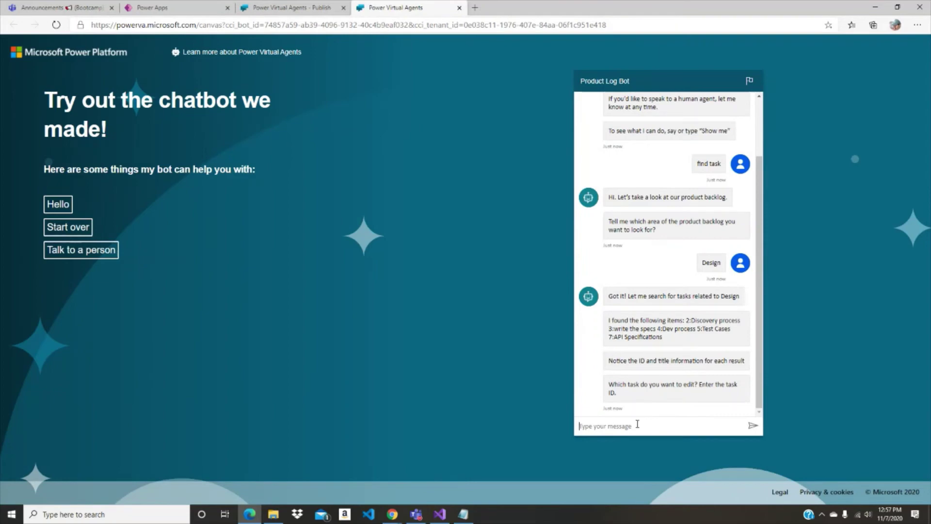
key(ctrl+a)
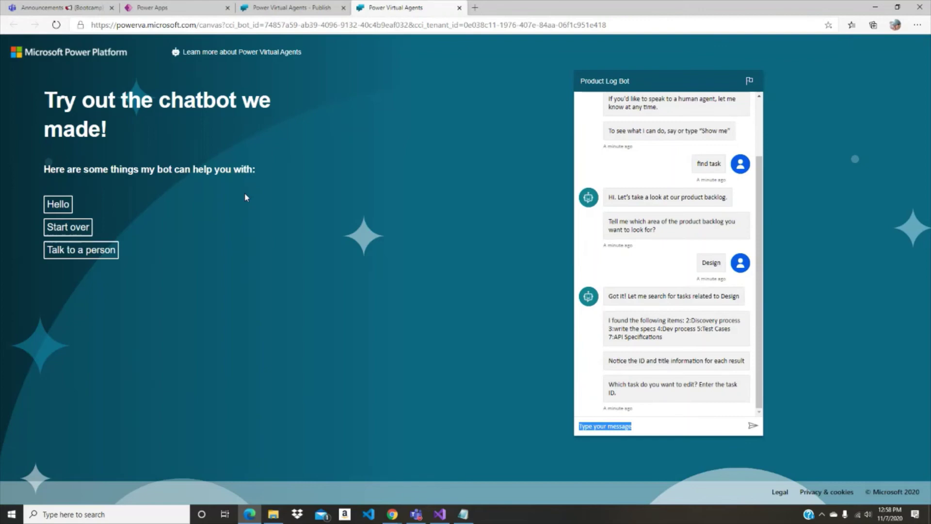
Step: Switch to the PowerPoint presentation in the other browser and start the slide show at the "Technologies, Resources and Contact Info" slide
click(249, 514)
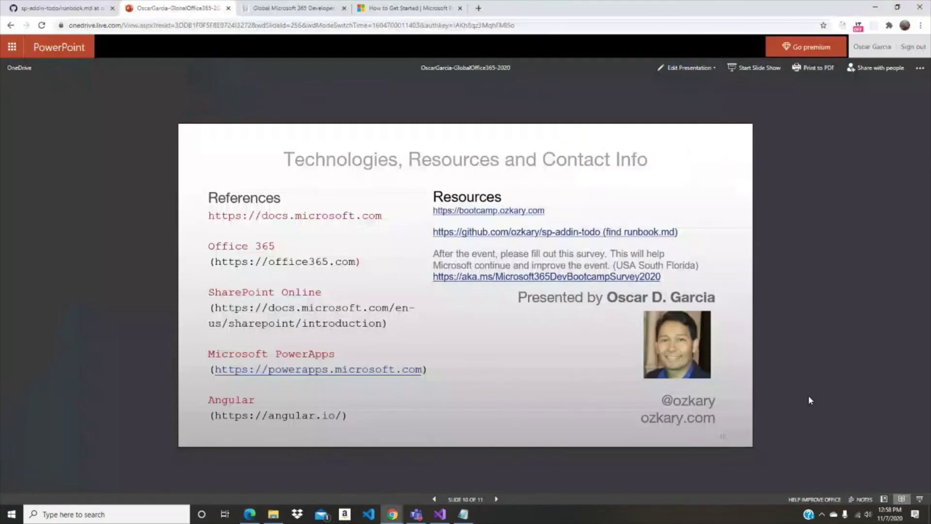
key(shift+F5)
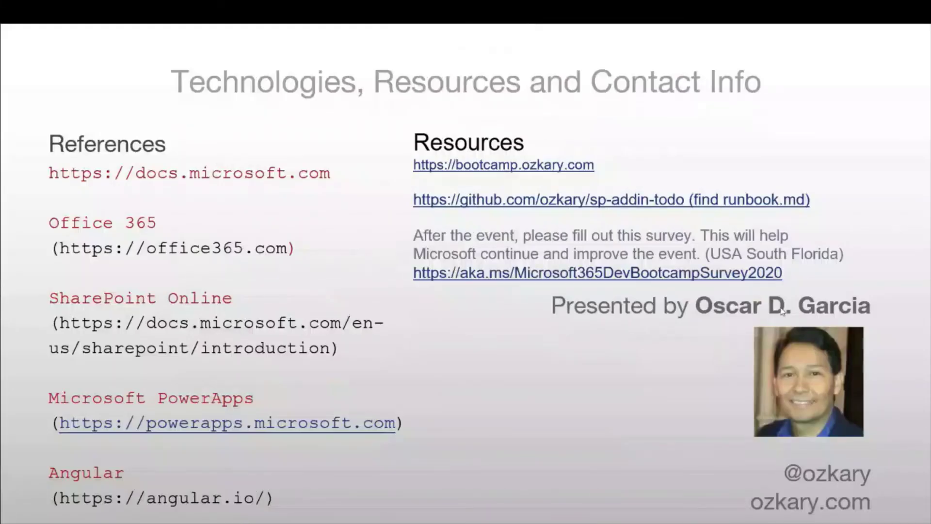